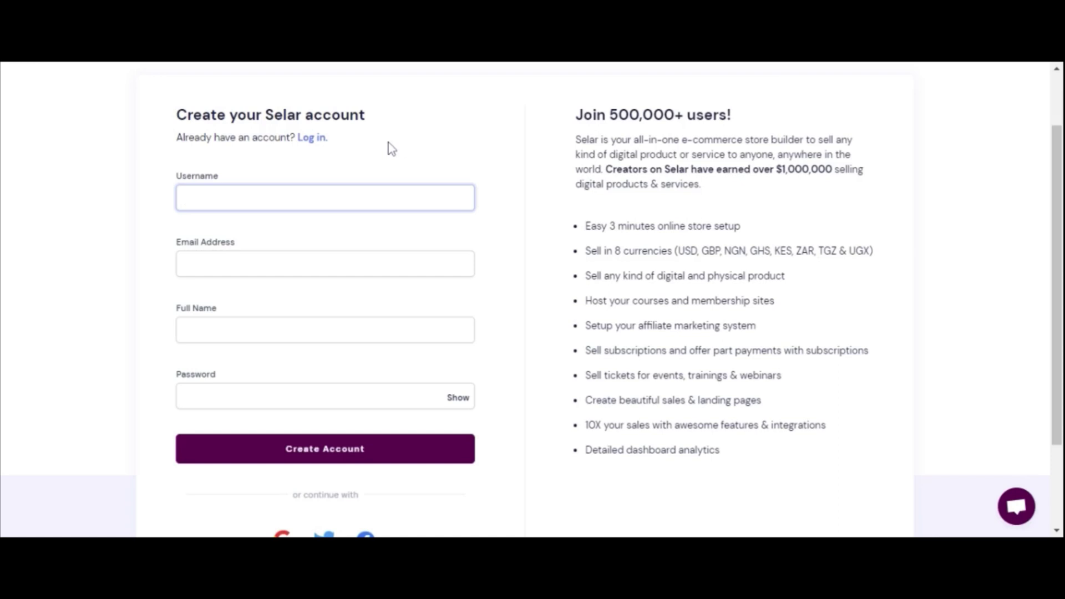
# Enter the username, e-mail address, full name and password, and create the Selar account
pyautogui.write('Jane Doe')
pyautogui.press('Tab')
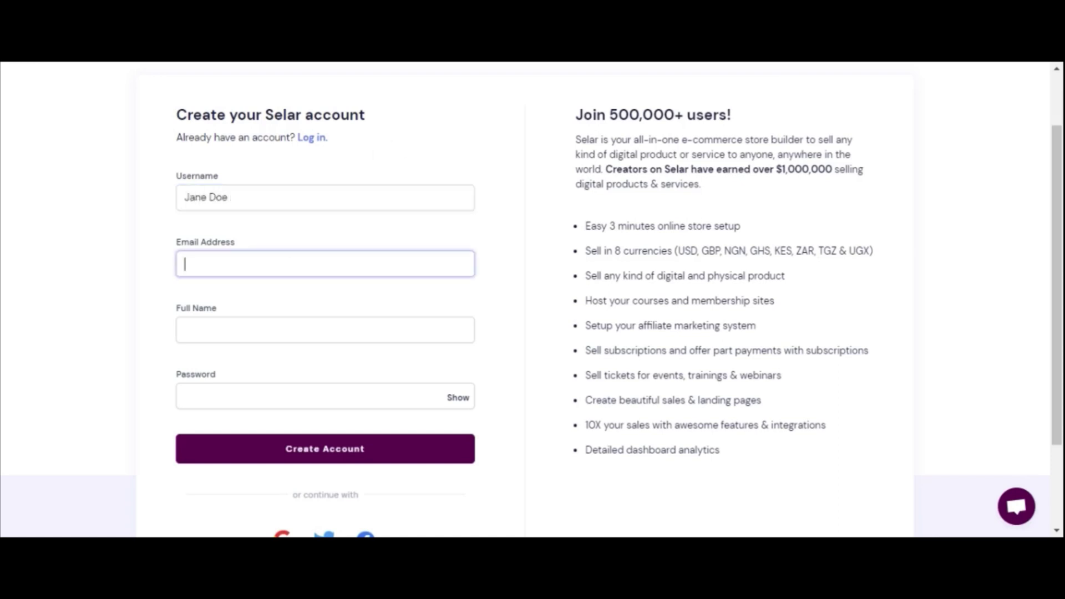
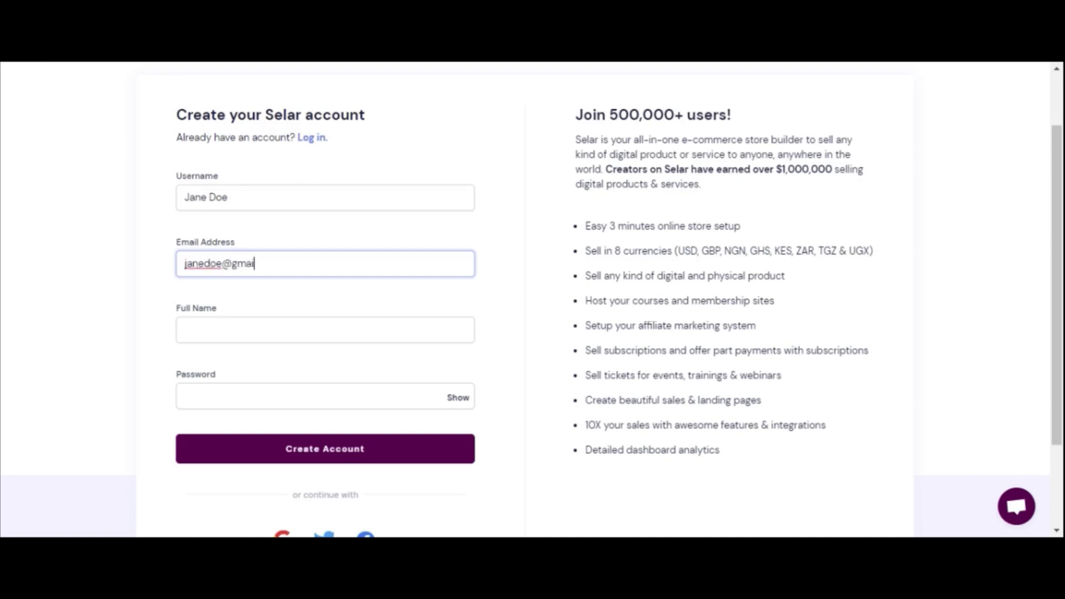
pyautogui.press('Tab')
pyautogui.write('Jane Doe')
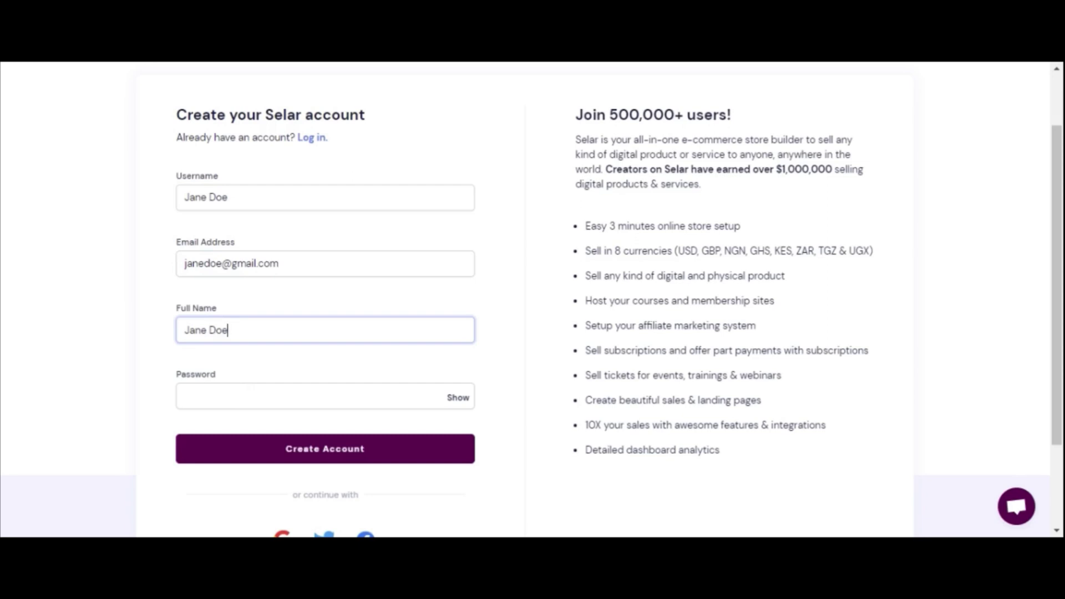
pyautogui.press('Tab')
pyautogui.write('•••••••')
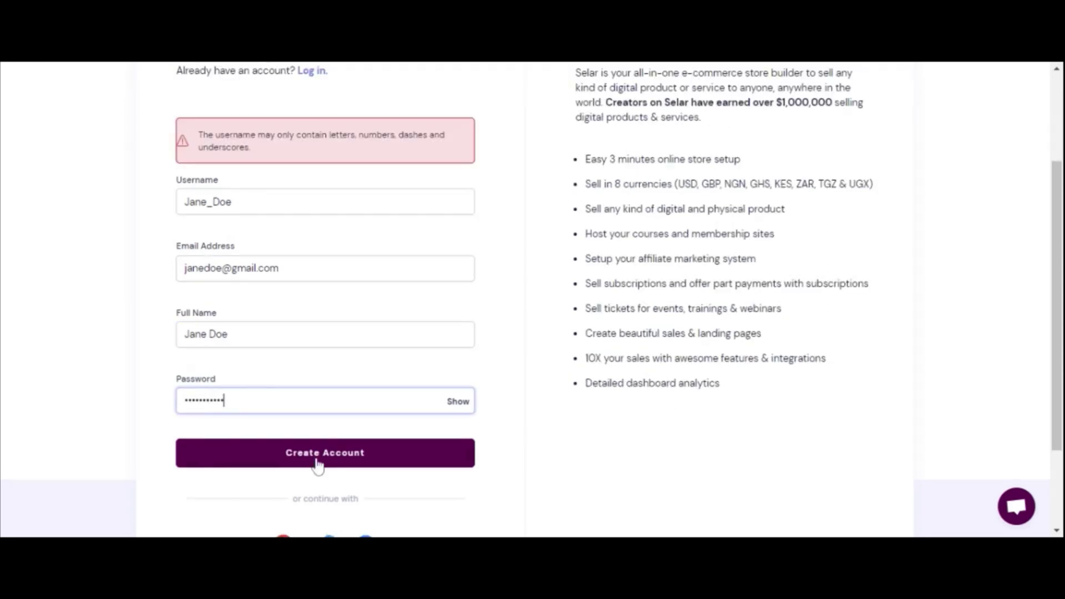
pyautogui.click(317, 465)
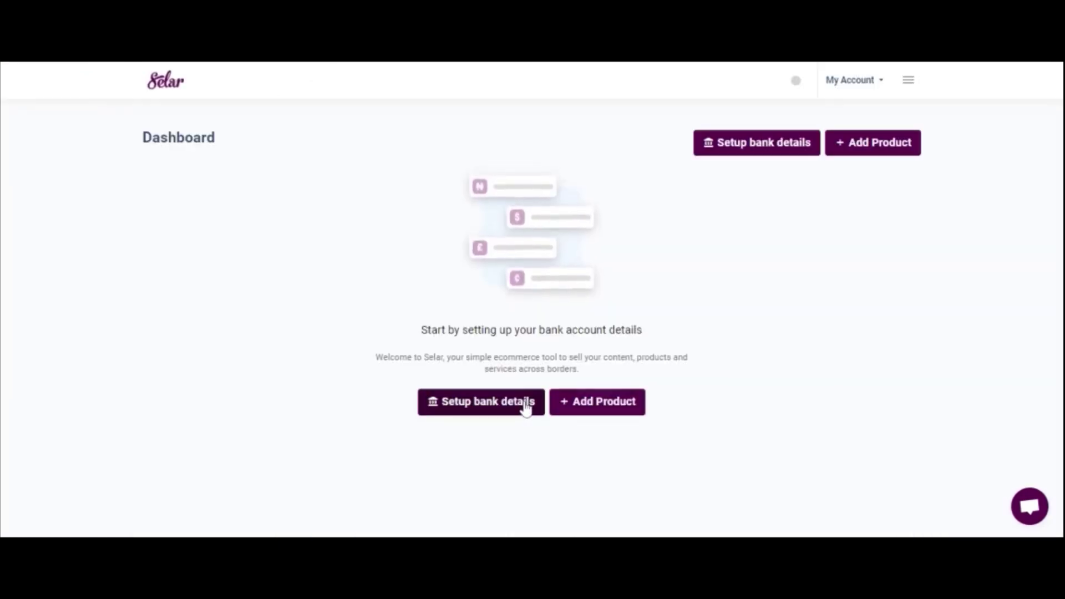
# Save payout bank details with Nigeria as the country and Guaranty Trust Bank as the bank
pyautogui.click(526, 409)
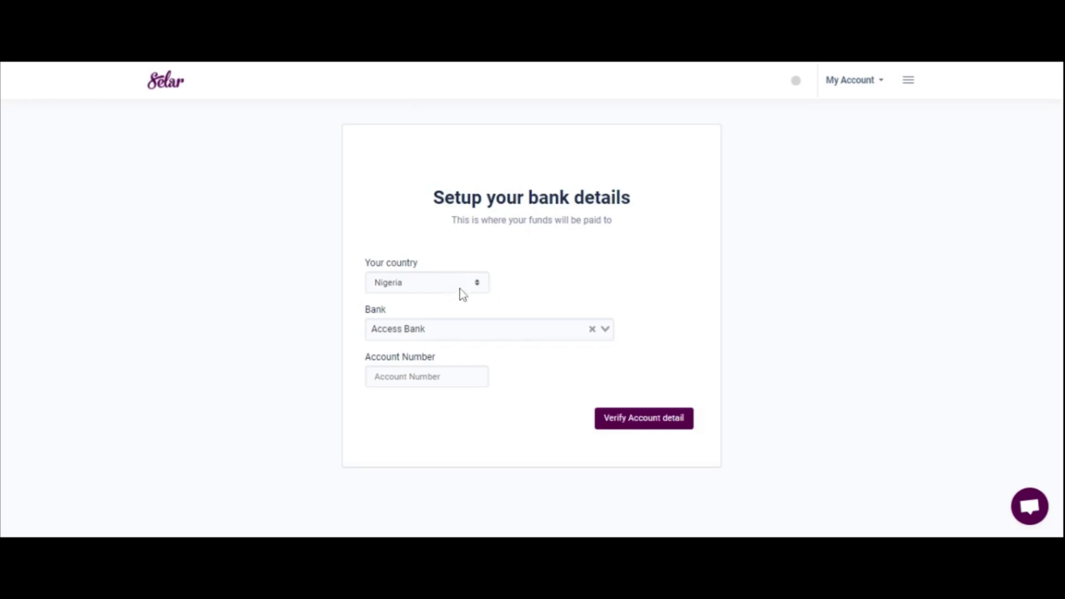
pyautogui.click(476, 288)
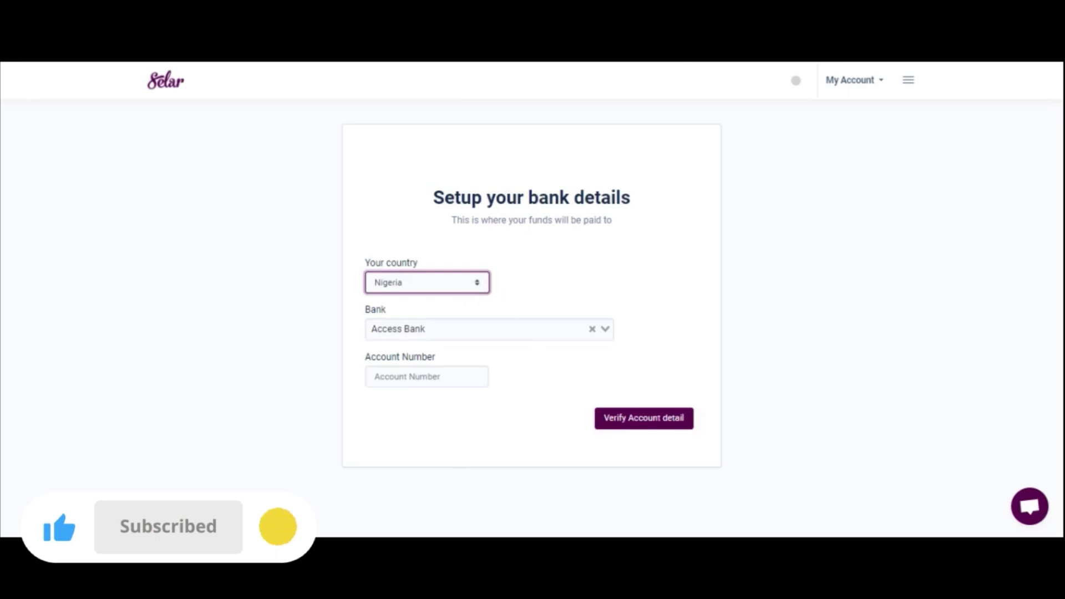
pyautogui.click(593, 256)
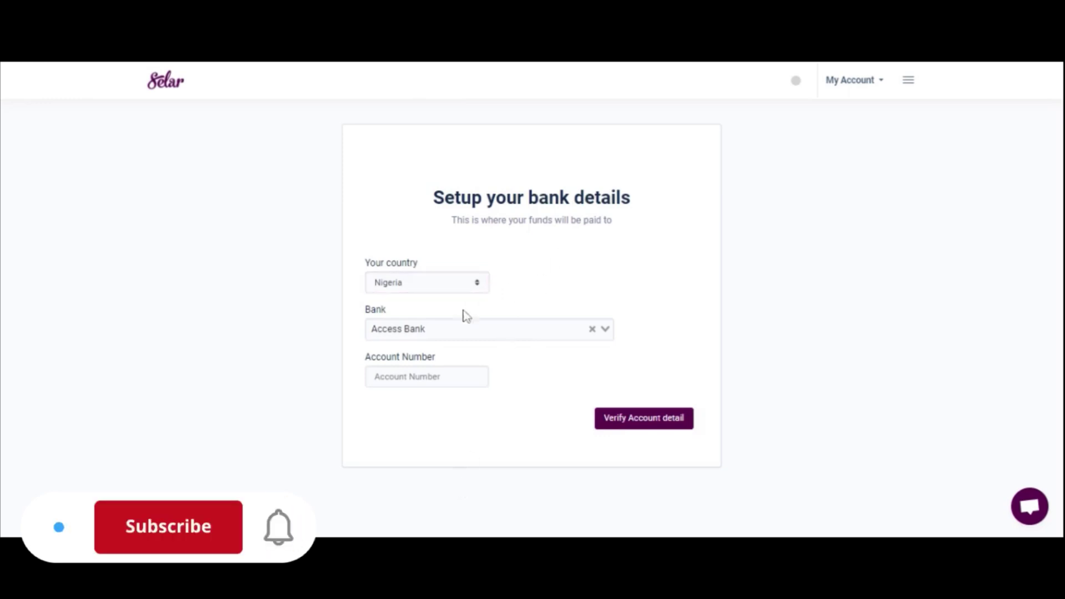
pyautogui.click(488, 329)
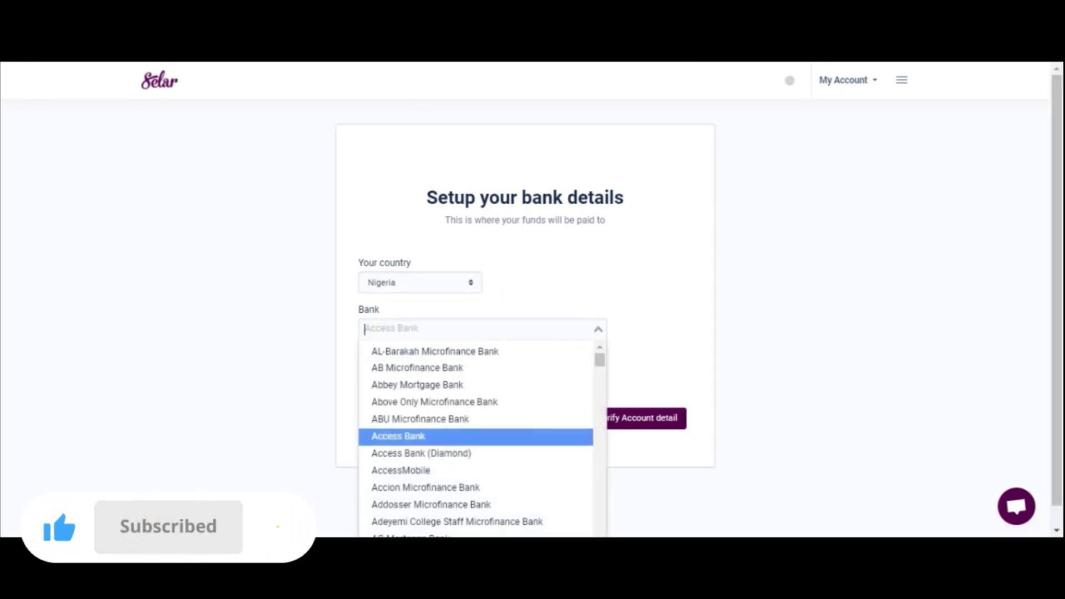
pyautogui.write('guar')
pyautogui.press('Return')
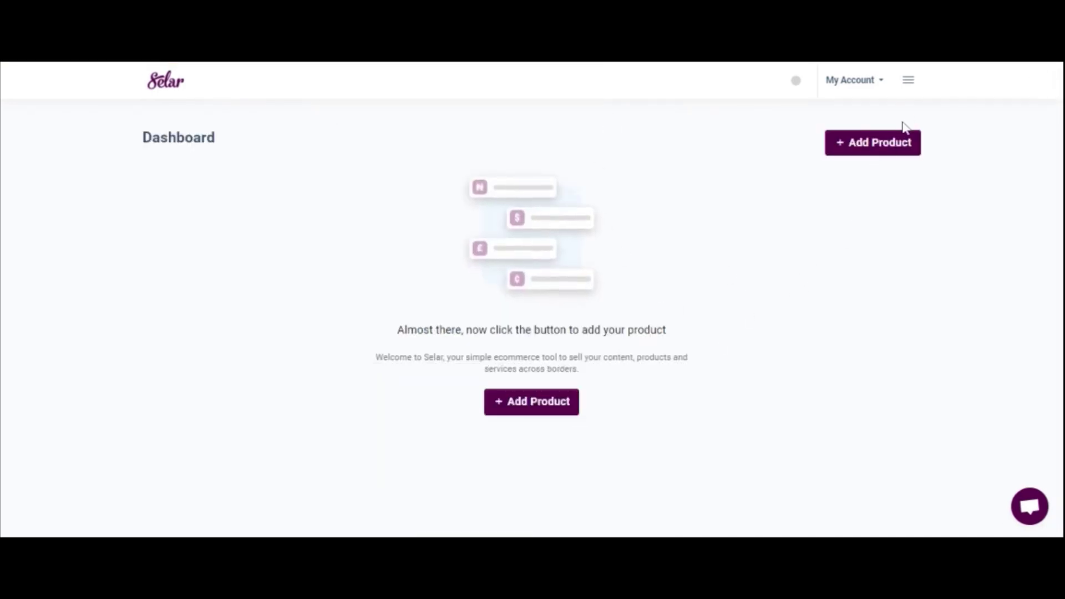
# Open General Store Settings from the Settings section of the sidebar
pyautogui.click(908, 81)
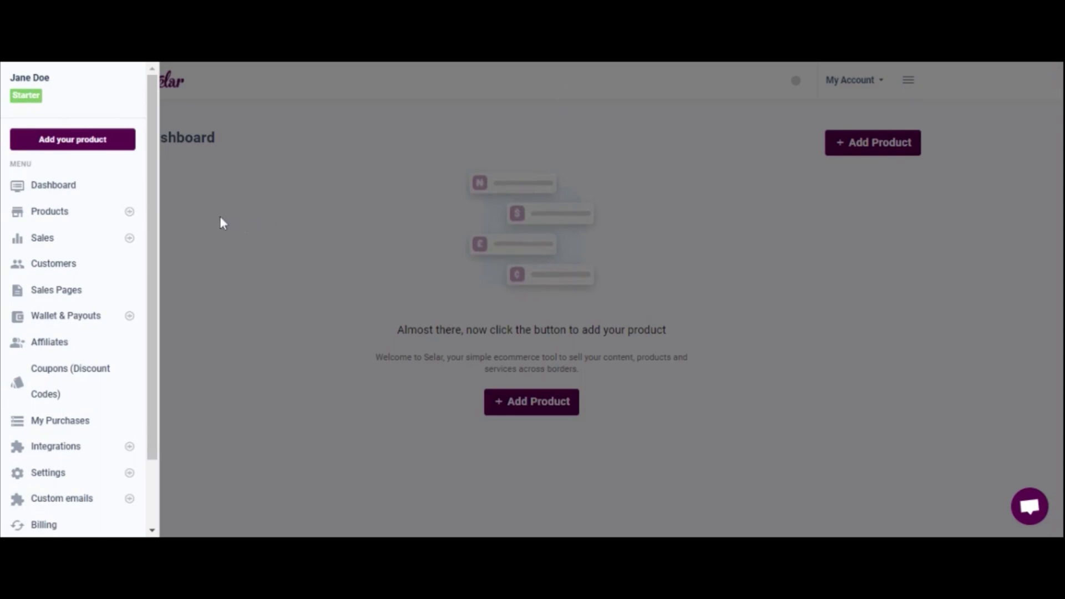
pyautogui.moveTo(153, 194); pyautogui.dragTo(154, 264)
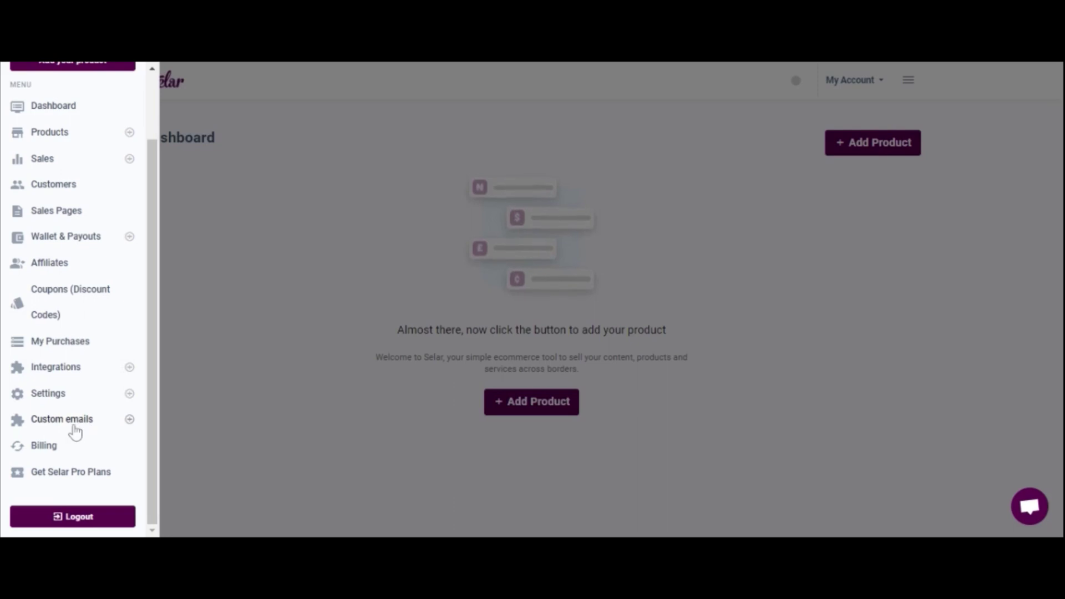
pyautogui.click(80, 398)
pyautogui.scroll(-3, 150, 411)
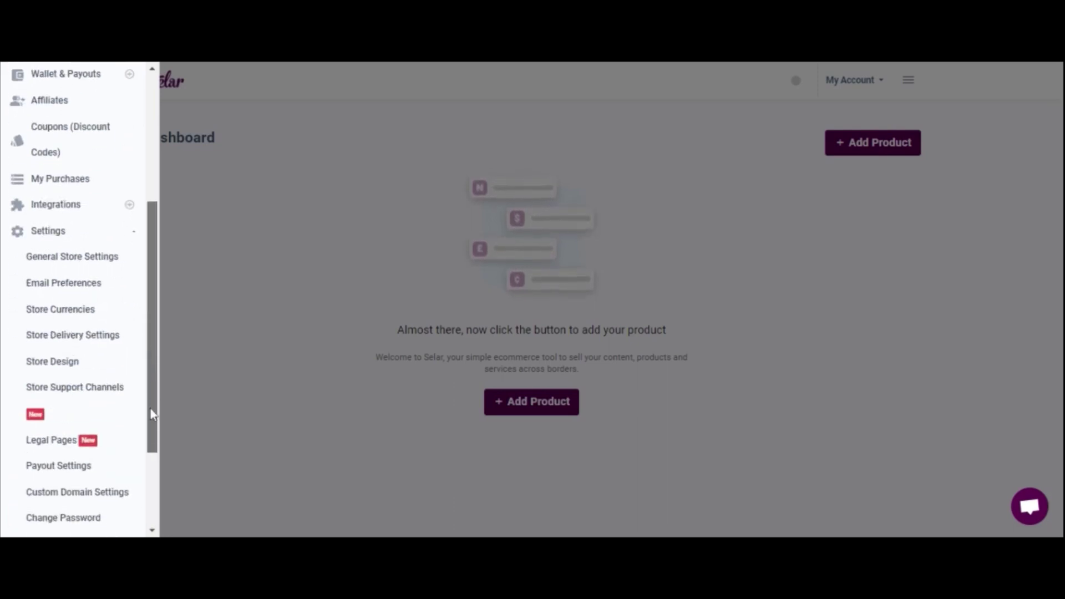
pyautogui.click(90, 254)
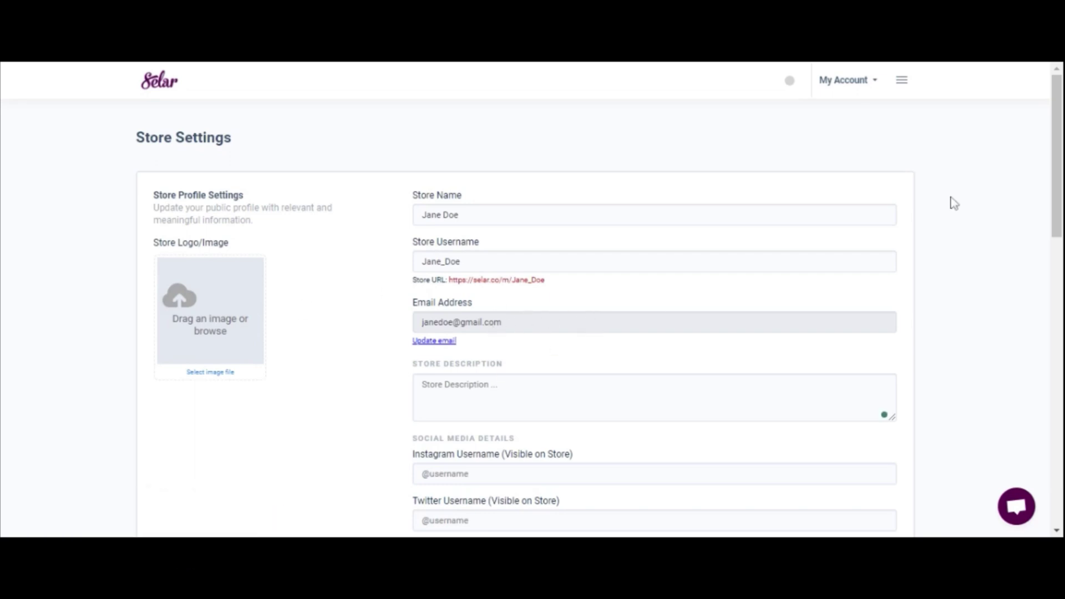
# Scroll down the Store Settings page to the Miscellaneous Store Settings section
pyautogui.moveTo(1055, 134); pyautogui.dragTo(1055, 183)
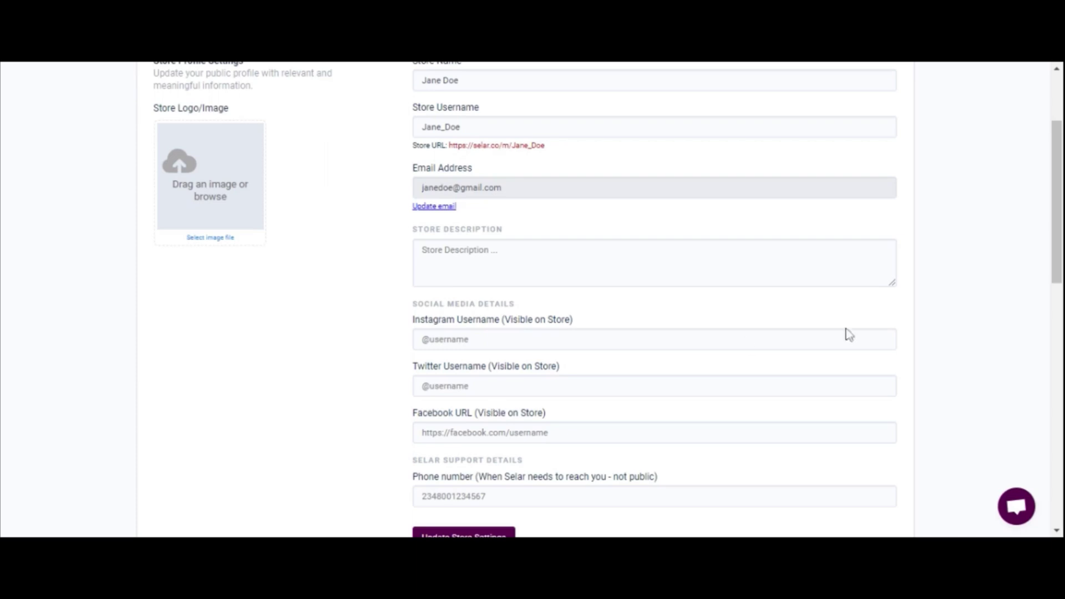
pyautogui.moveTo(1053, 259); pyautogui.dragTo(1054, 289)
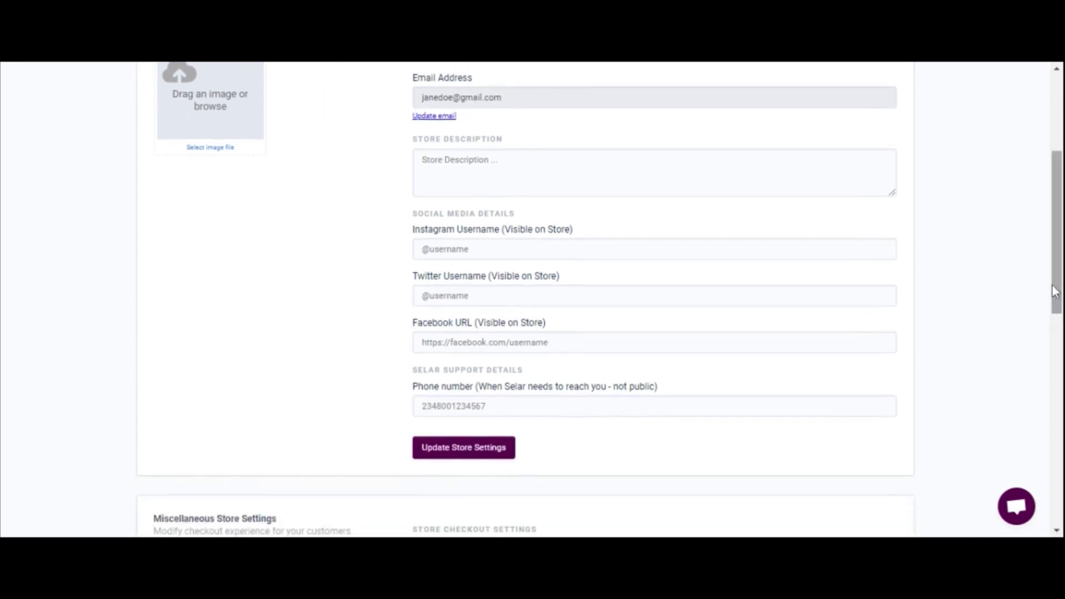
pyautogui.scroll(-4, 533, 300)
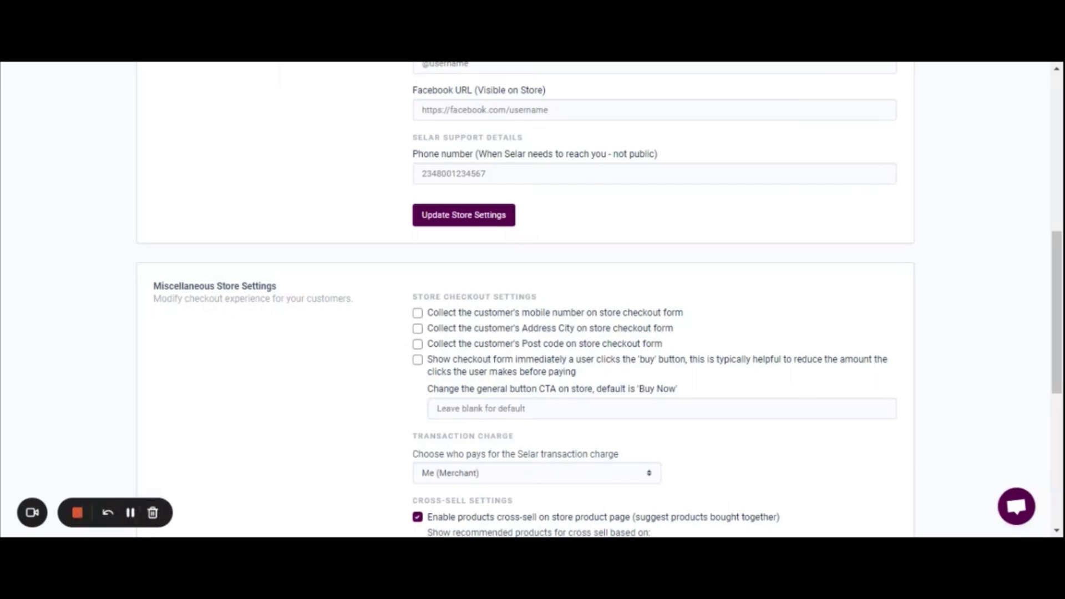
# Change the Transaction Charge payer from Me (Merchant) to Customer
pyautogui.moveTo(1058, 258); pyautogui.dragTo(1058, 306)
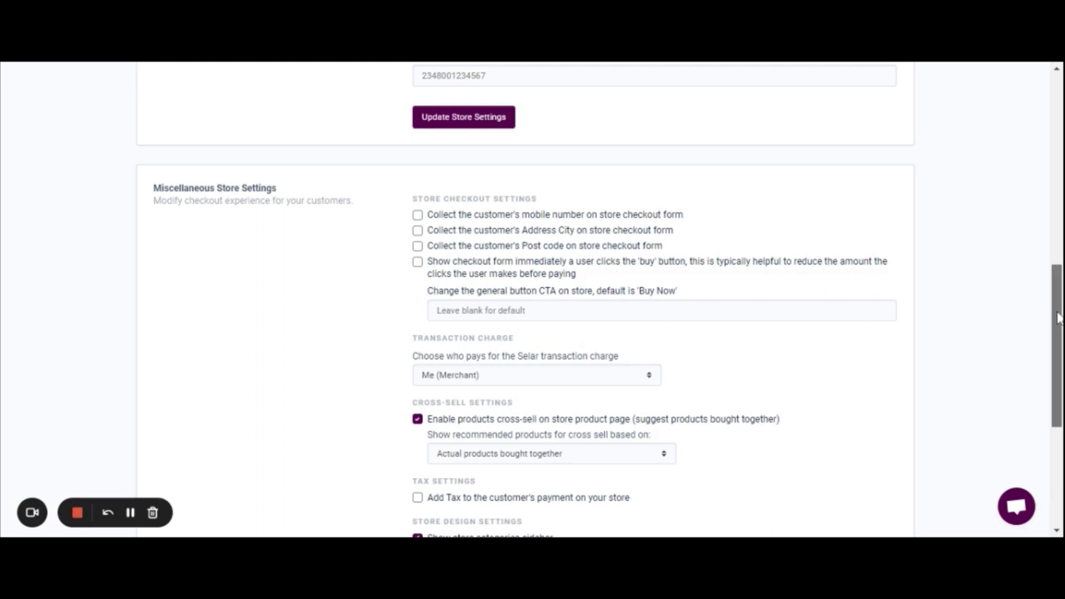
pyautogui.scroll(-1, 1057, 318)
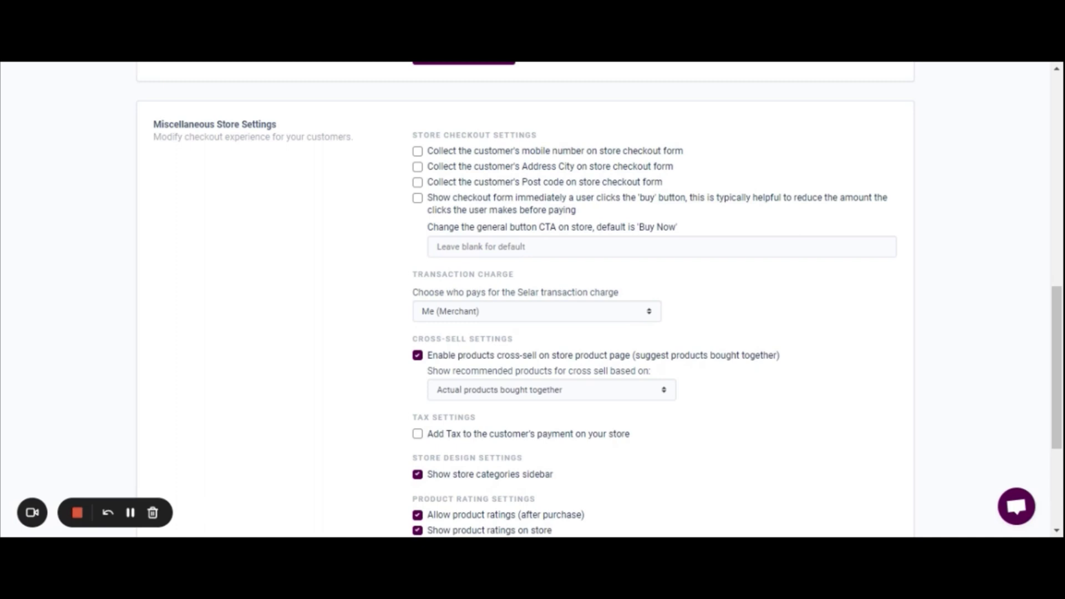
pyautogui.click(641, 314)
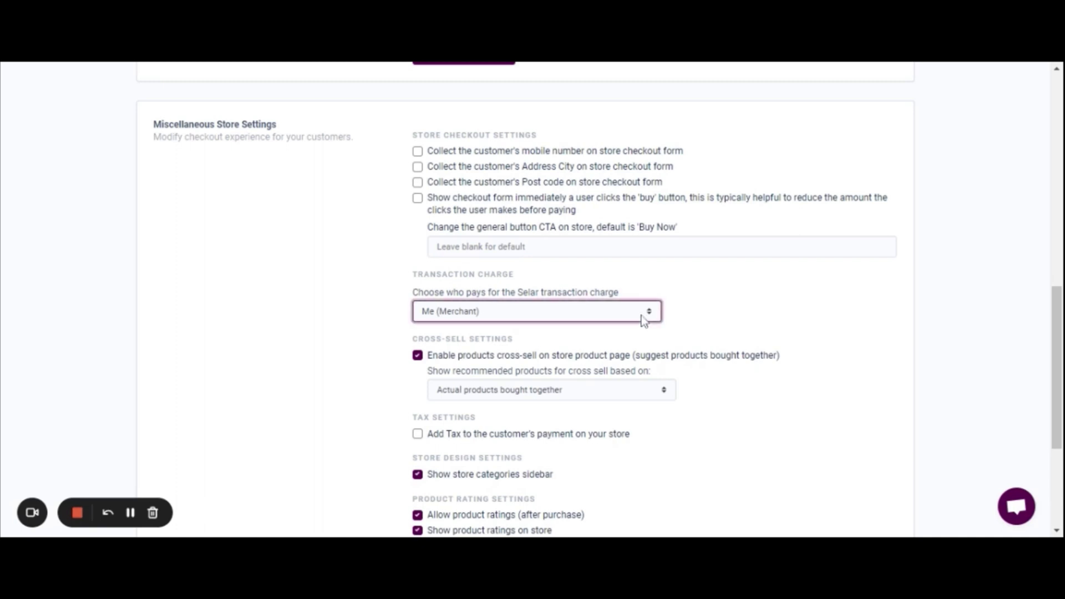
pyautogui.click(623, 331)
pyautogui.scroll(-3, 924, 351)
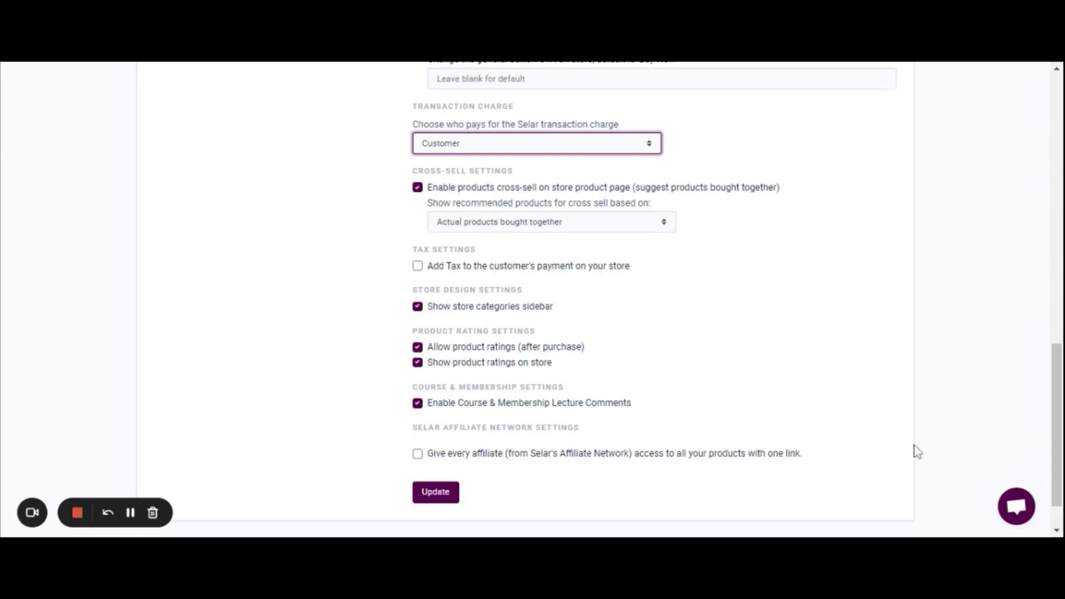
pyautogui.moveTo(1056, 399); pyautogui.dragTo(1039, 111)
# Go to Email Preferences and review the customer and merchant notification checkboxes
pyautogui.click(901, 81)
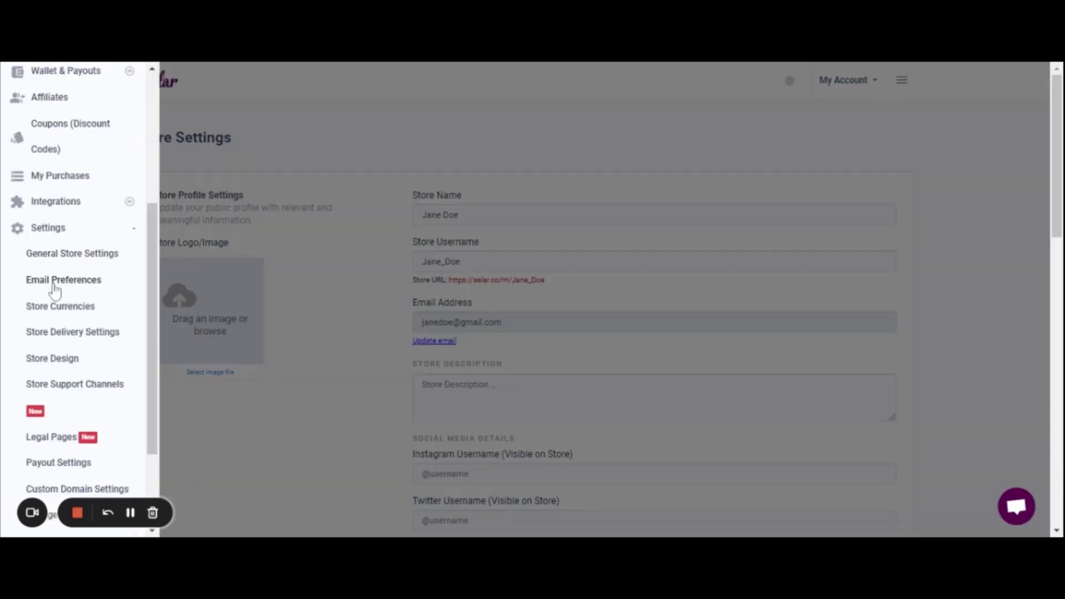
pyautogui.click(54, 282)
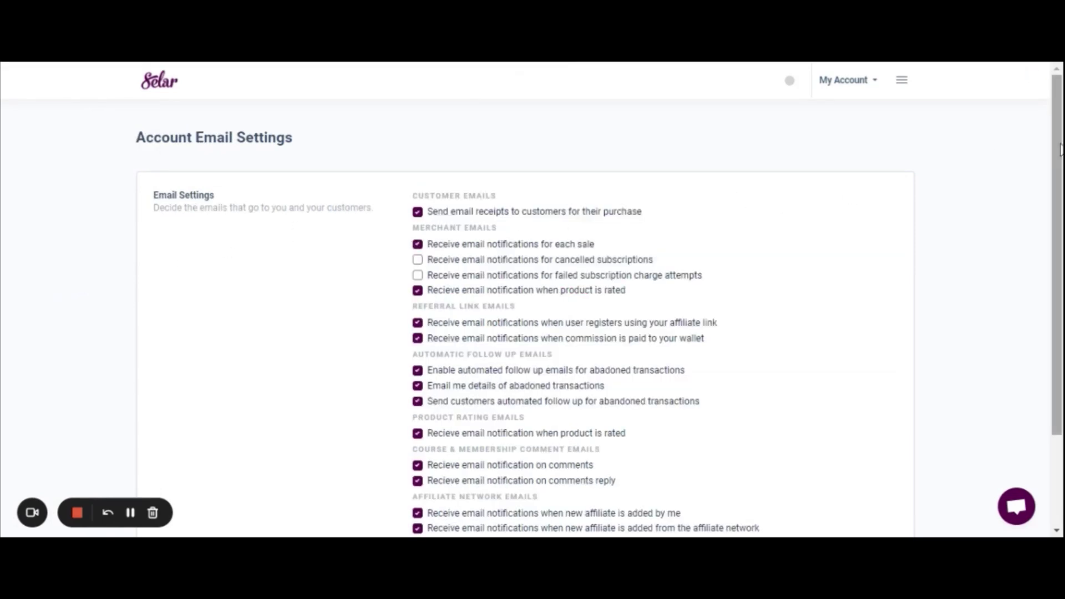
pyautogui.moveTo(1058, 149); pyautogui.dragTo(1058, 206)
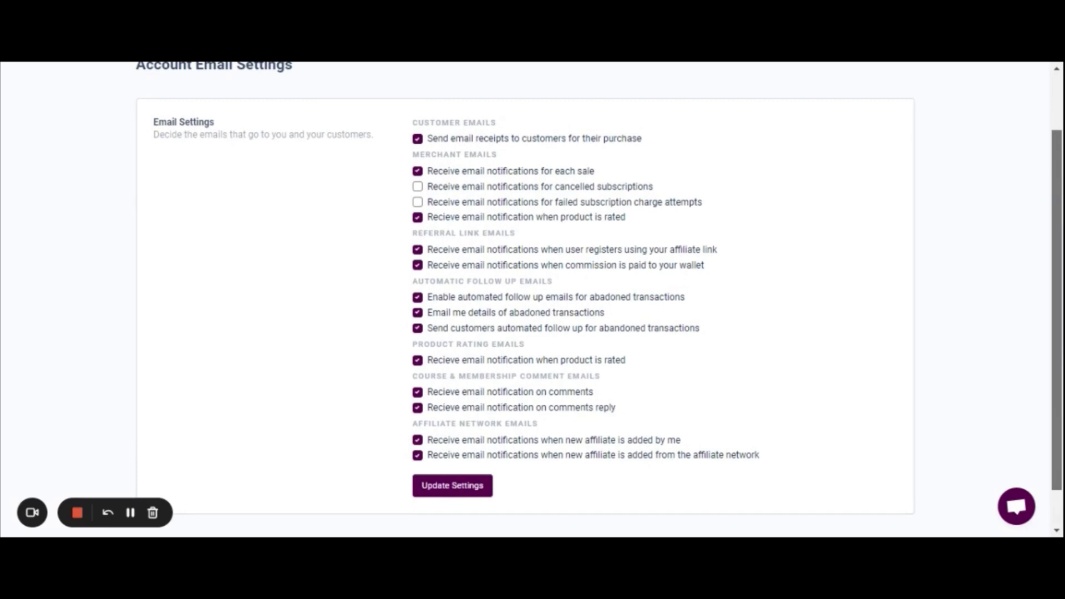
pyautogui.moveTo(1058, 206); pyautogui.dragTo(1059, 183)
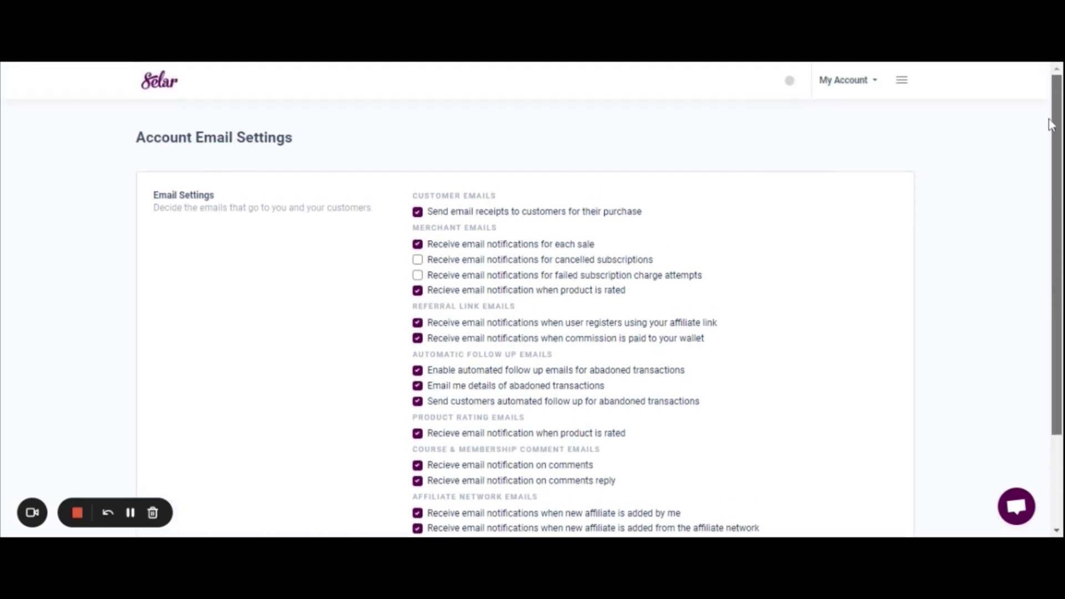
pyautogui.click(903, 80)
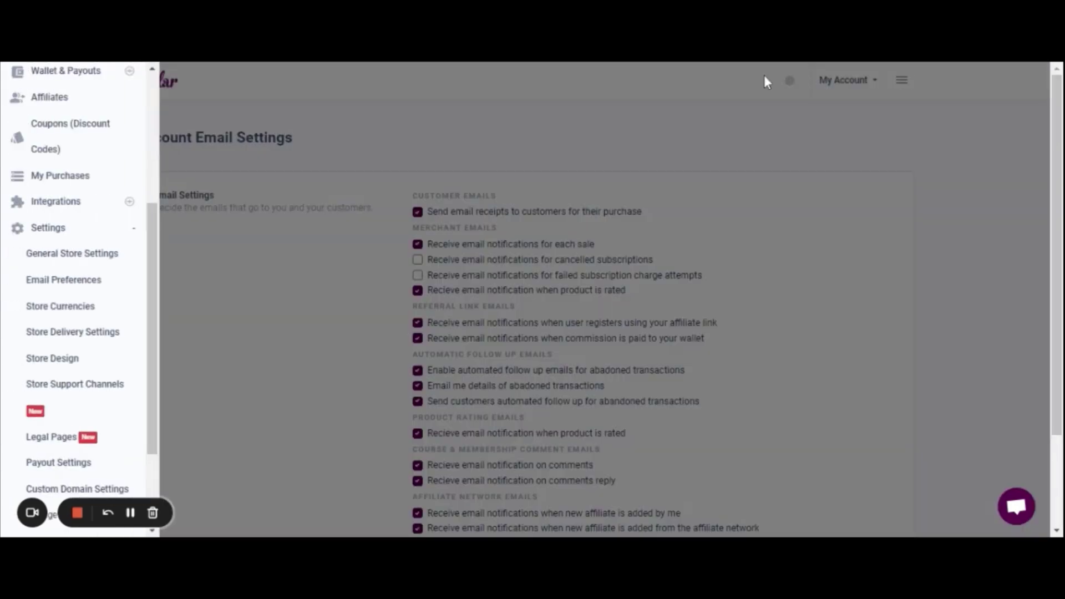
# Open Store Currency Settings and allow custom USD, GBP, GHS, KES, ZAR and TZS prices
pyautogui.click(66, 311)
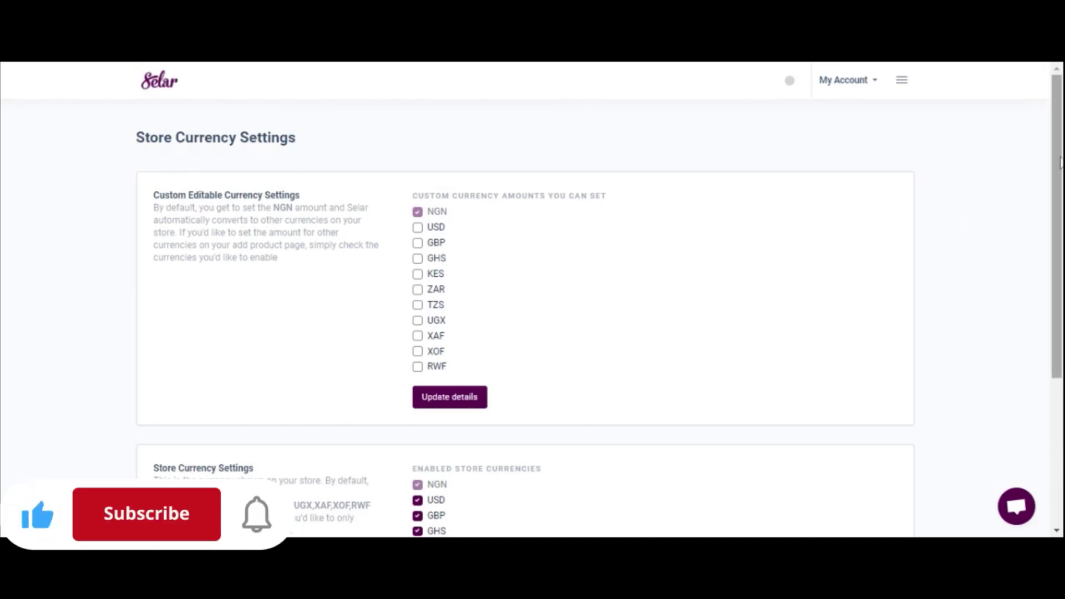
pyautogui.moveTo(1059, 161); pyautogui.dragTo(1054, 189)
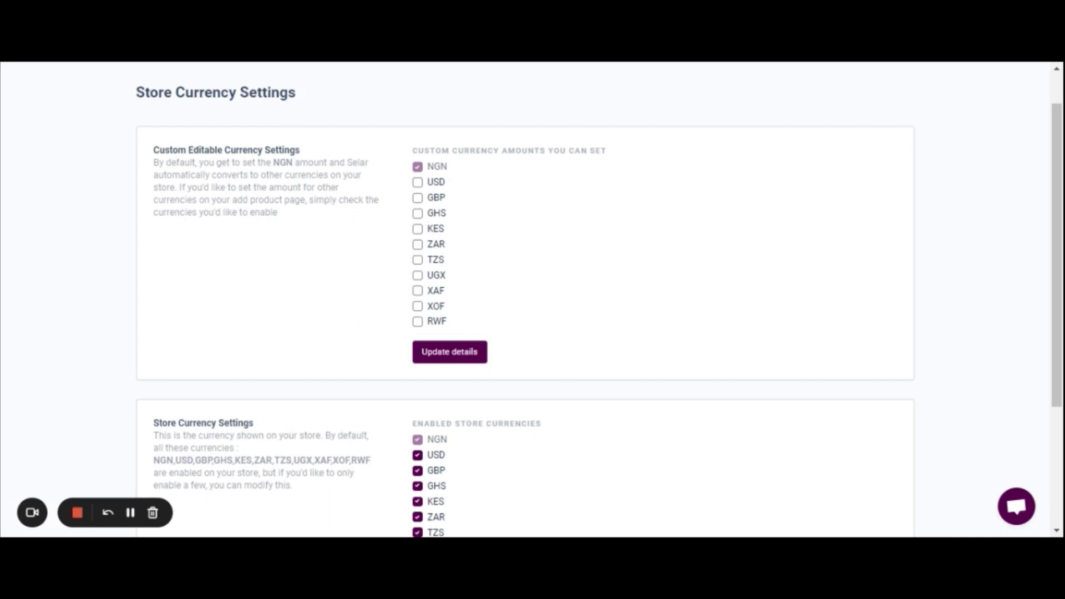
pyautogui.click(418, 182)
pyautogui.click(418, 199)
pyautogui.click(418, 214)
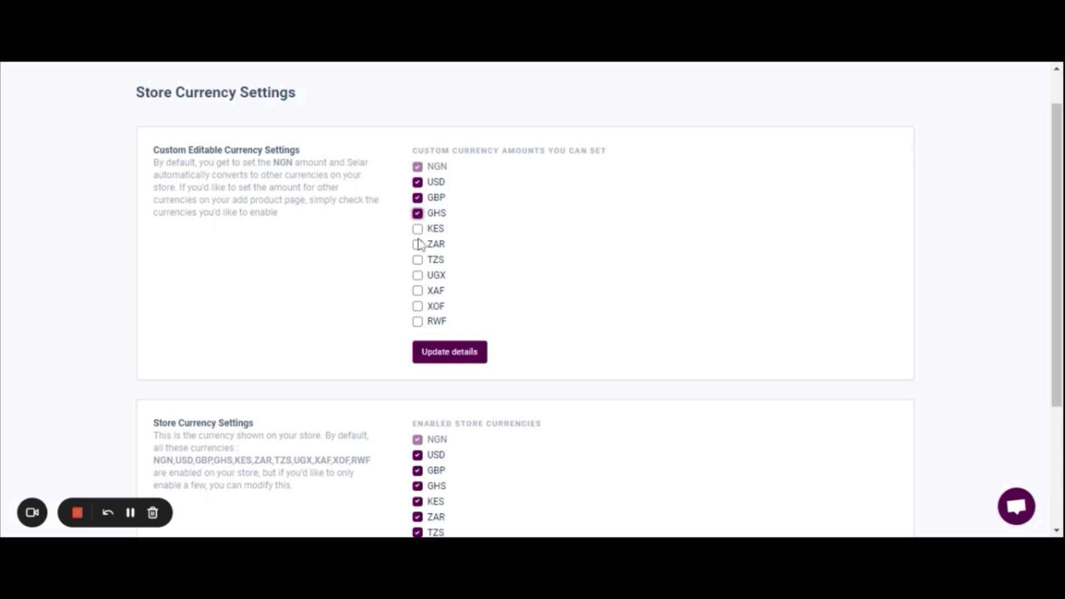
pyautogui.click(418, 229)
pyautogui.click(417, 244)
pyautogui.click(417, 260)
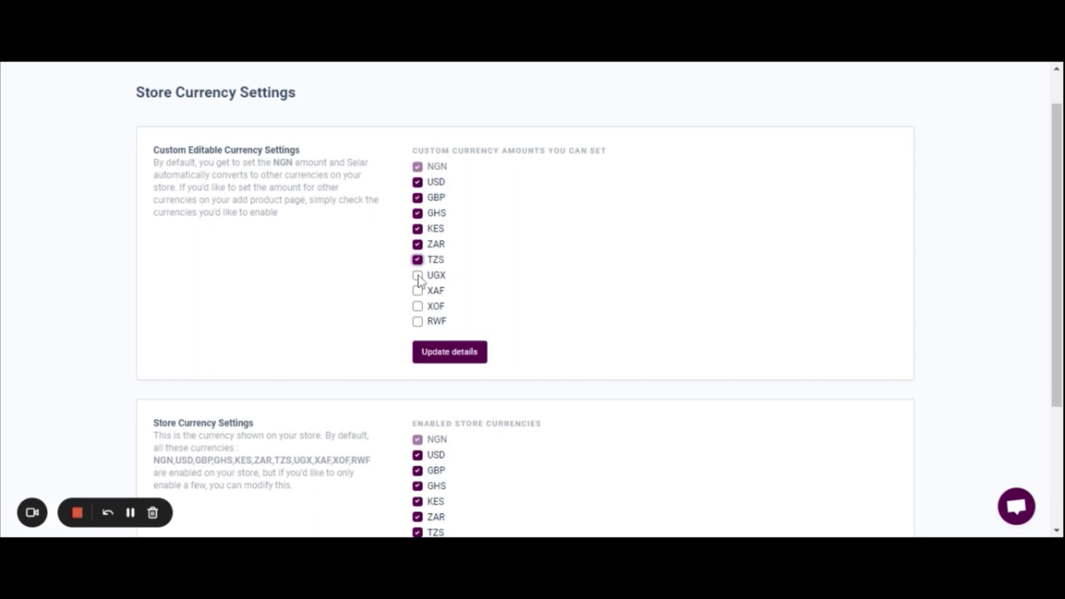
# Also allow custom UGX, XAF, XOF and RWF prices
pyautogui.click(417, 276)
pyautogui.click(418, 291)
pyautogui.click(417, 306)
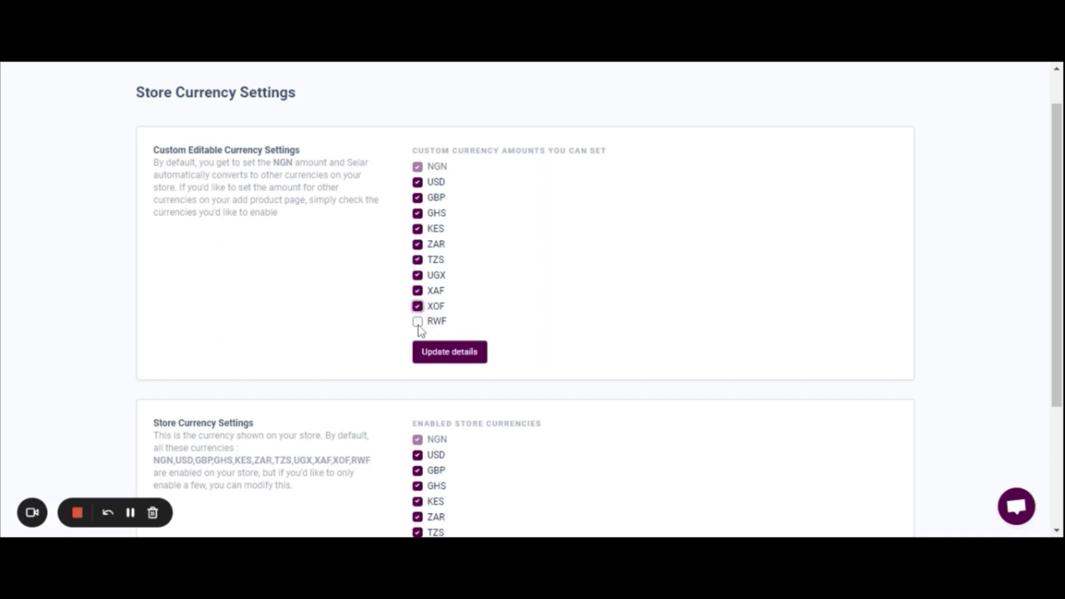
pyautogui.click(419, 324)
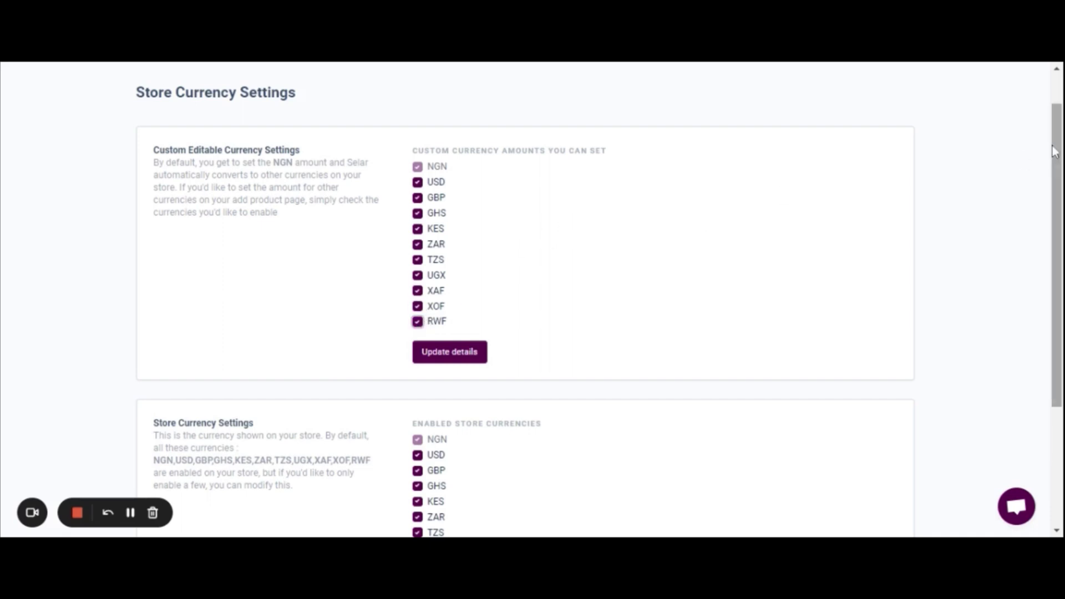
pyautogui.scroll(-3, 1057, 153)
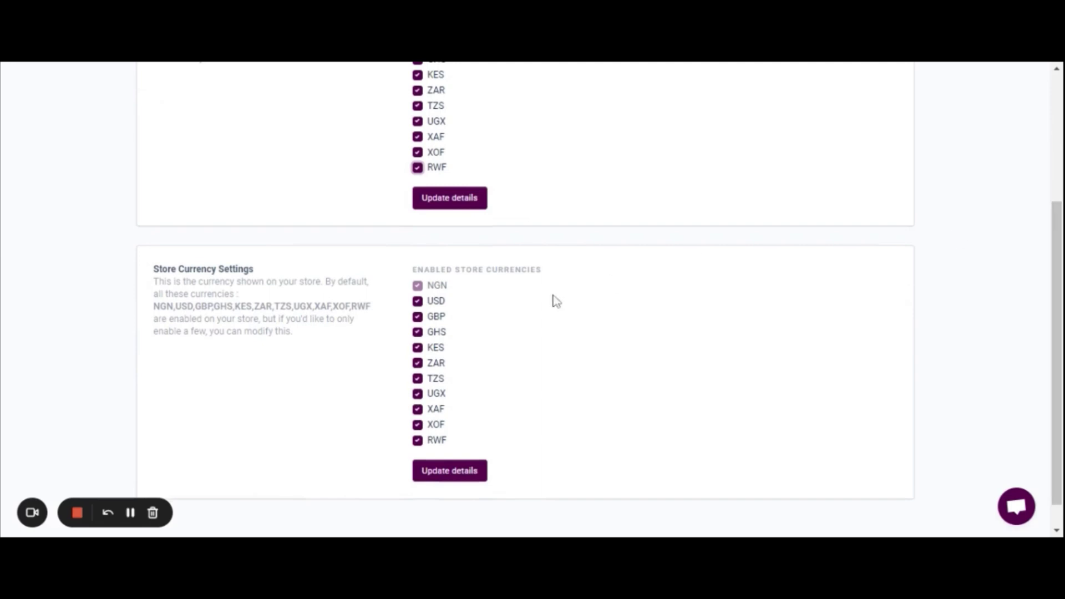
pyautogui.scroll(3, 388, 333)
pyautogui.click(901, 80)
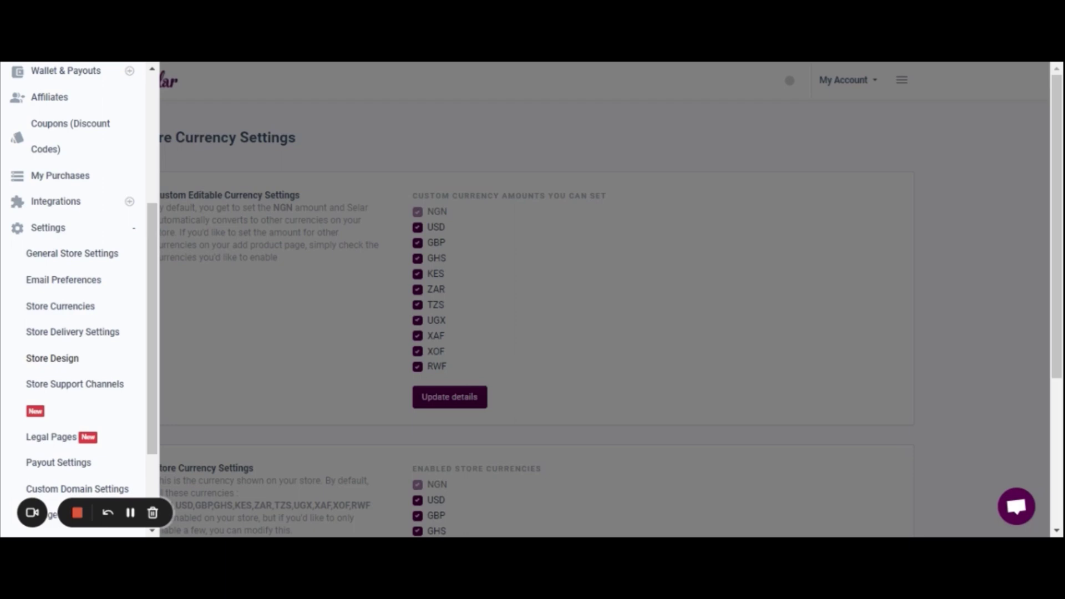
# Open Store Support Channels settings and look over the seven contact channels
pyautogui.click(77, 389)
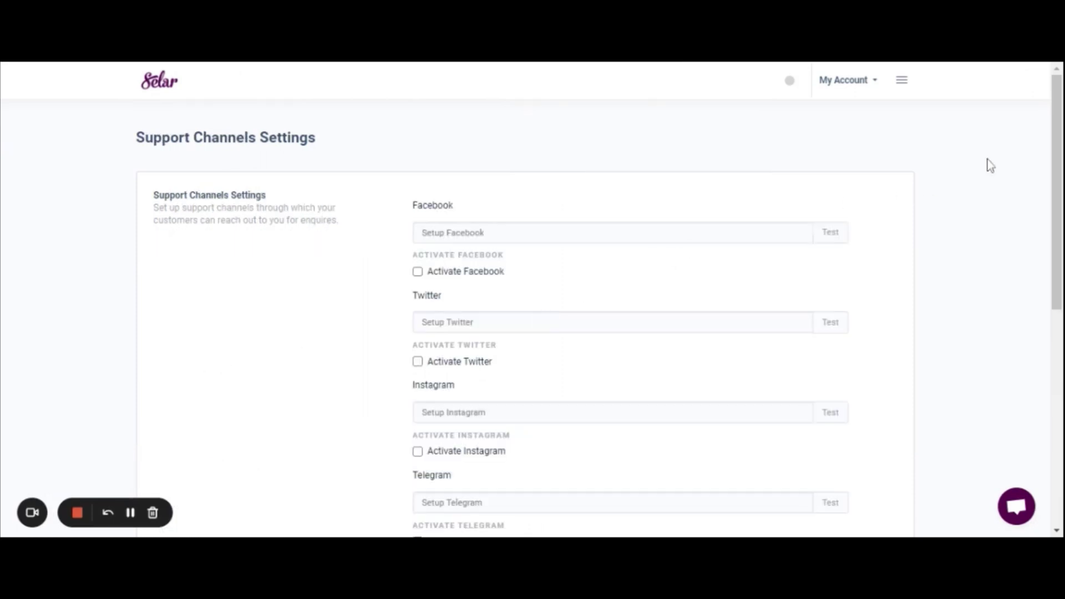
pyautogui.moveTo(1058, 162); pyautogui.dragTo(1060, 198)
pyautogui.scroll(-2, 598, 300)
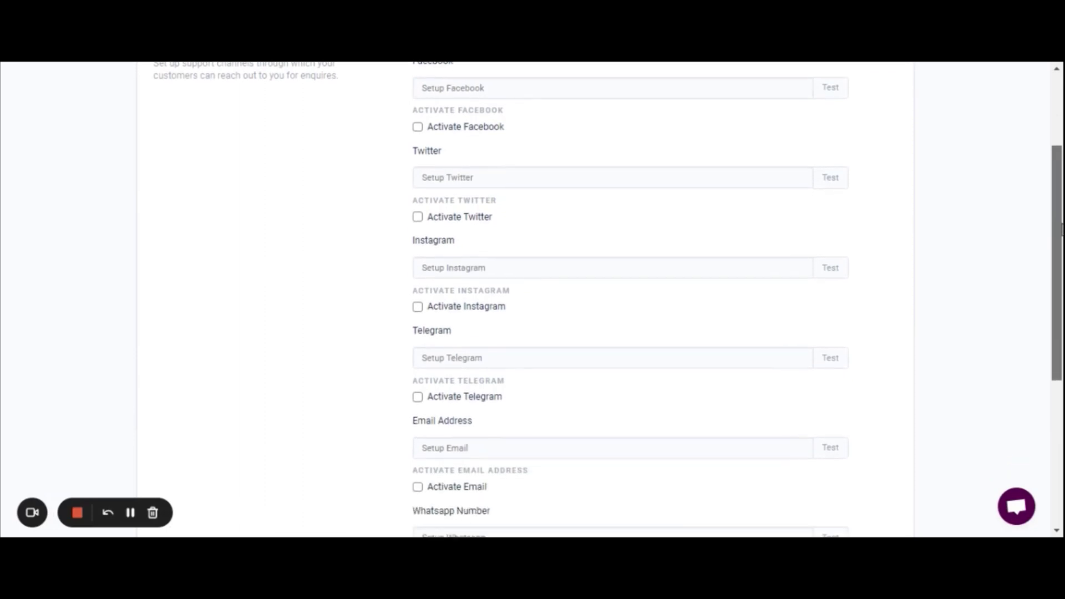
pyautogui.scroll(-3, 630, 299)
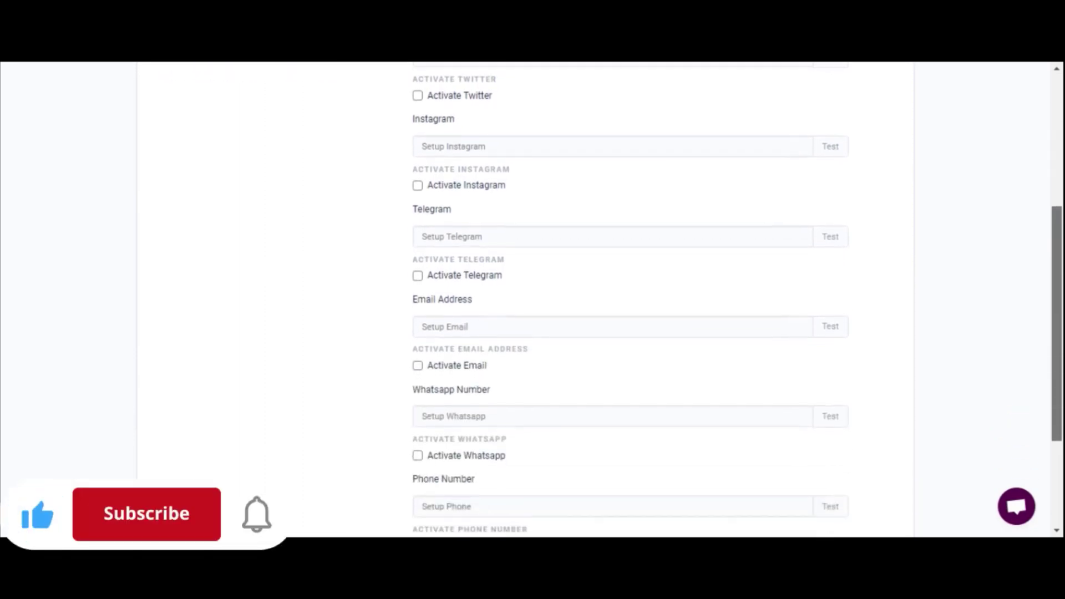
pyautogui.scroll(7, 630, 299)
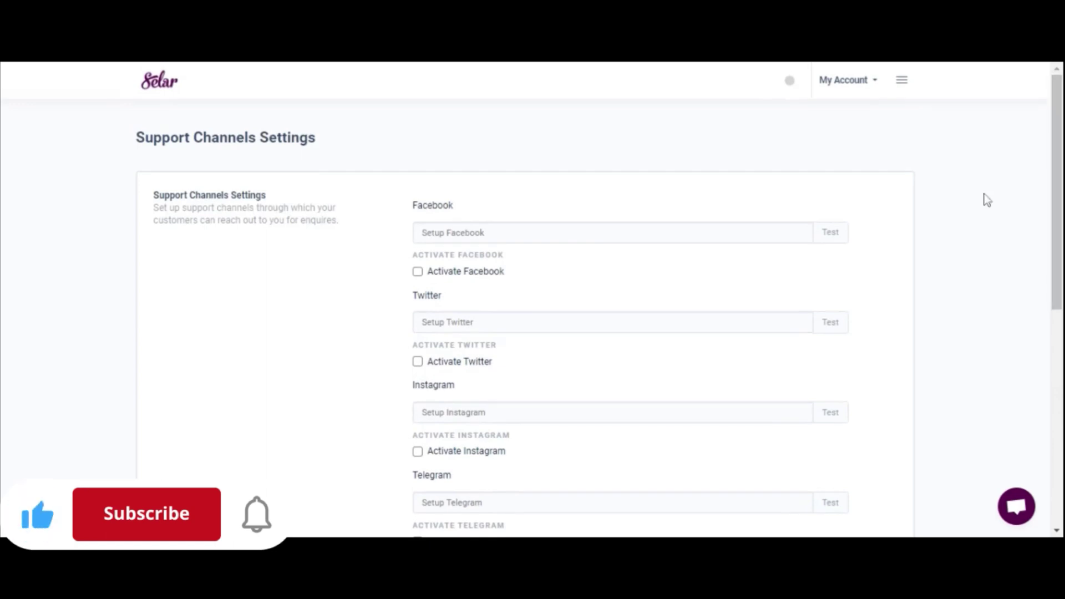
pyautogui.click(903, 81)
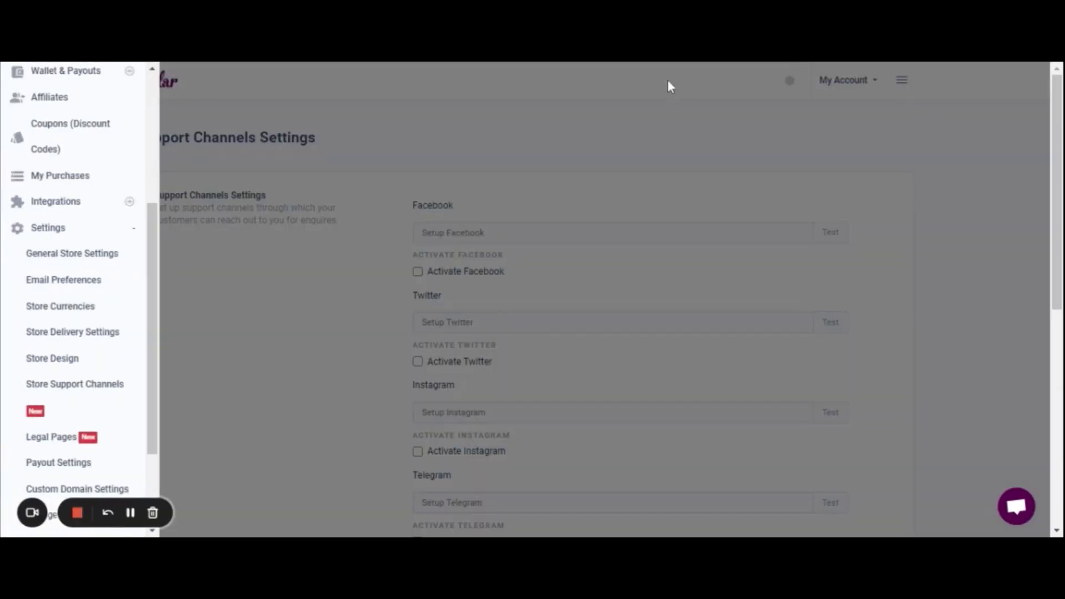
pyautogui.scroll(-1, 151, 293)
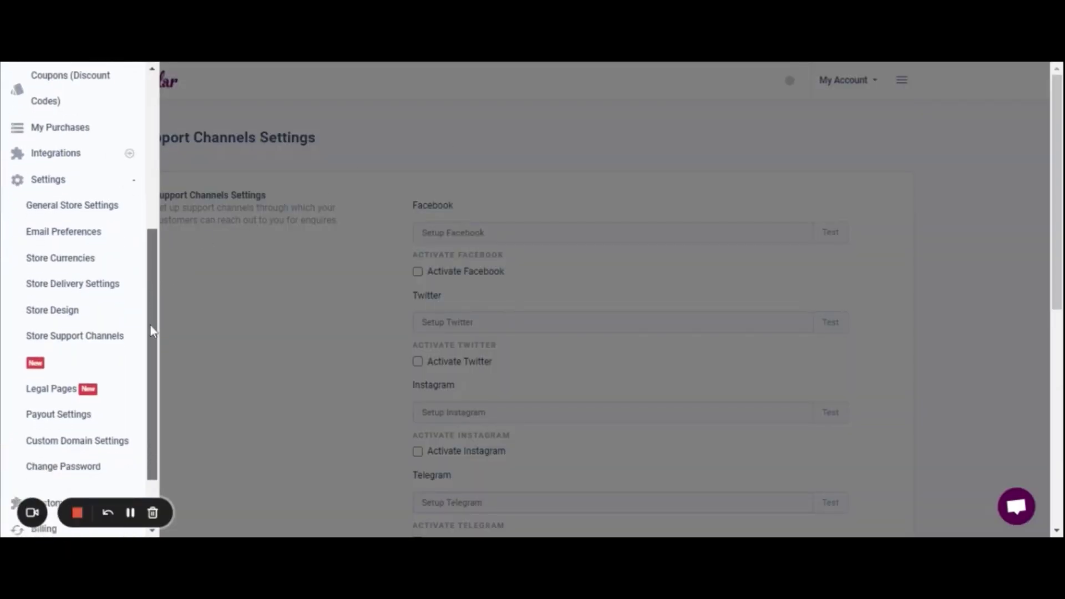
pyautogui.scroll(-1, 154, 338)
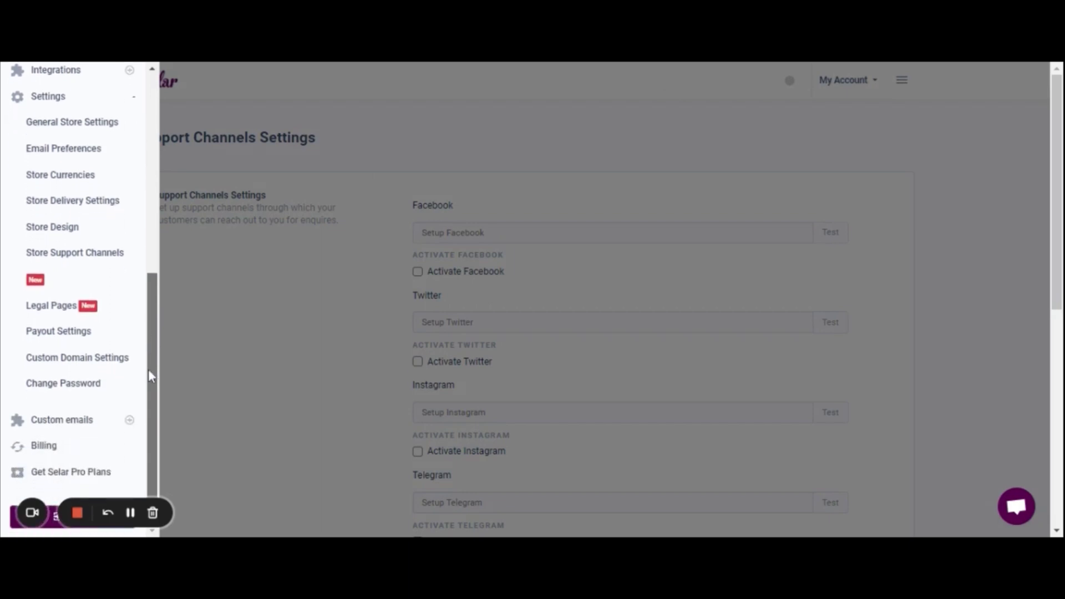
# In Payout Settings, try Manual but keep the schedule on Automatic, then view Customers
pyautogui.click(72, 335)
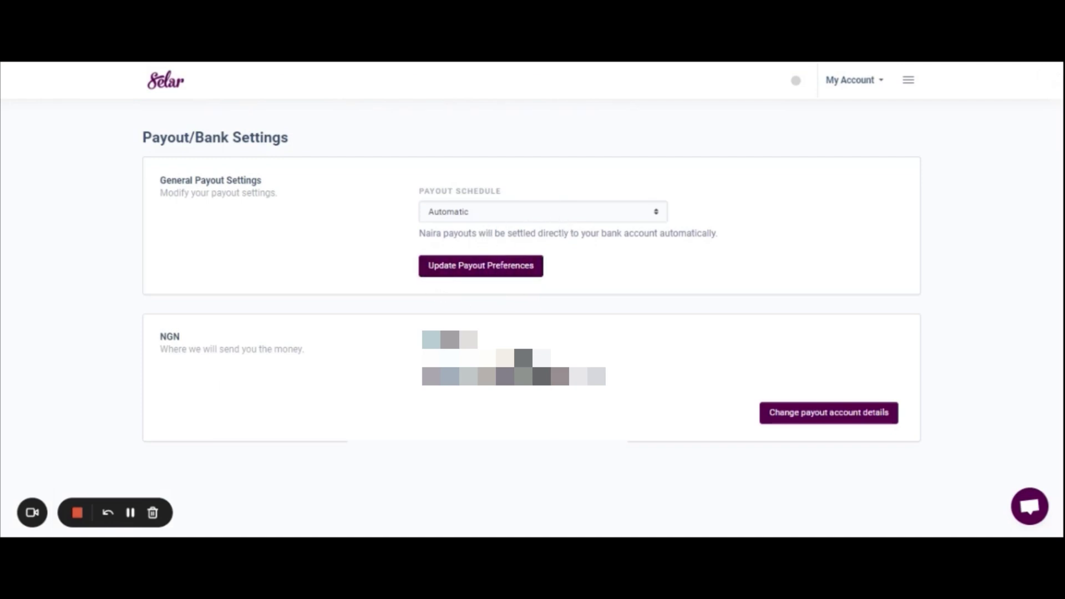
pyautogui.click(656, 218)
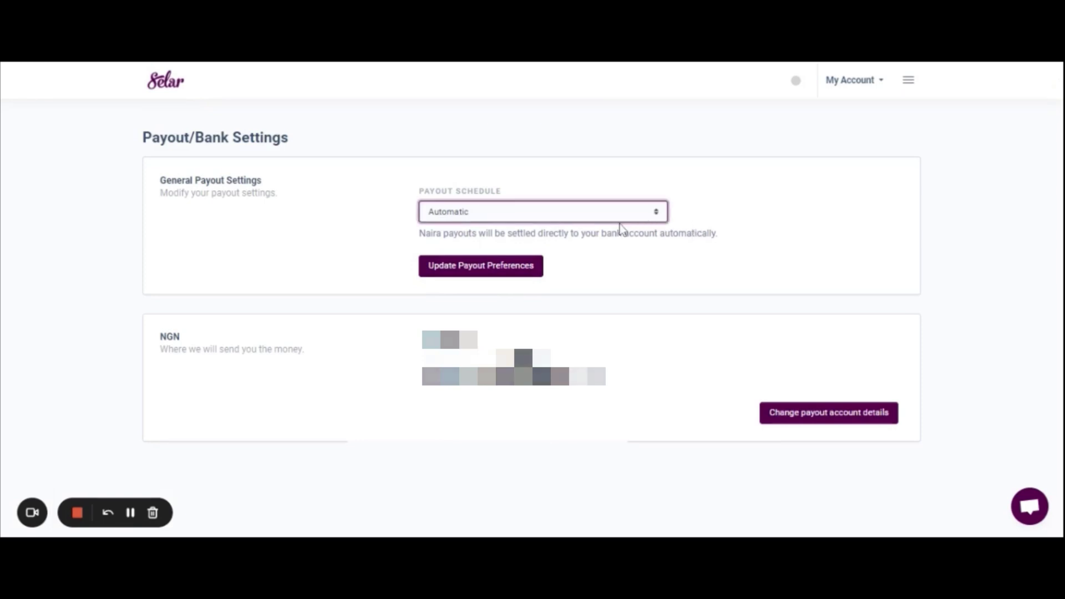
pyautogui.click(588, 240)
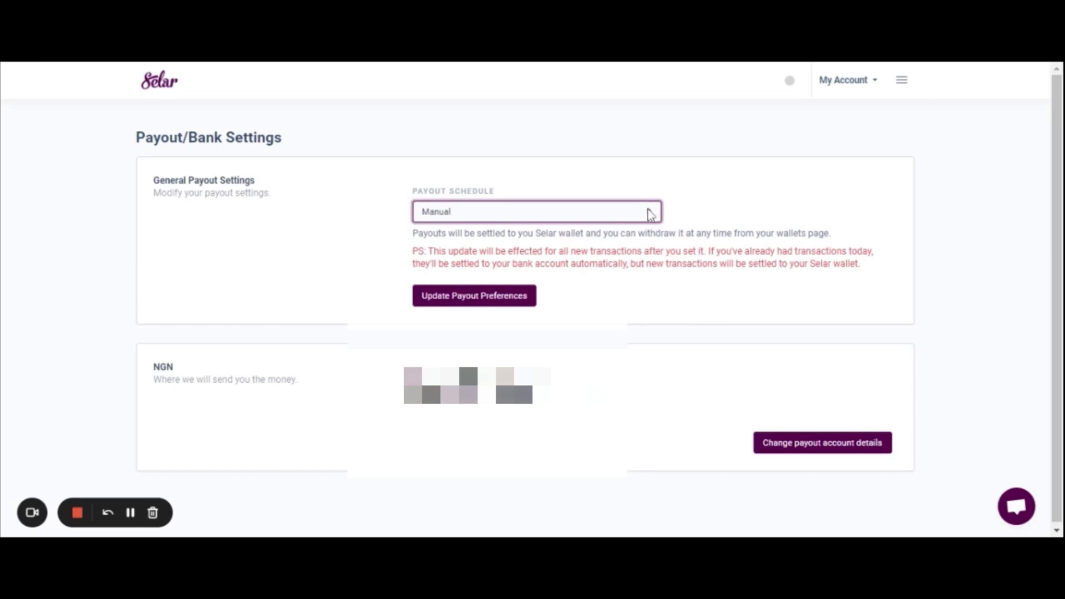
pyautogui.click(602, 234)
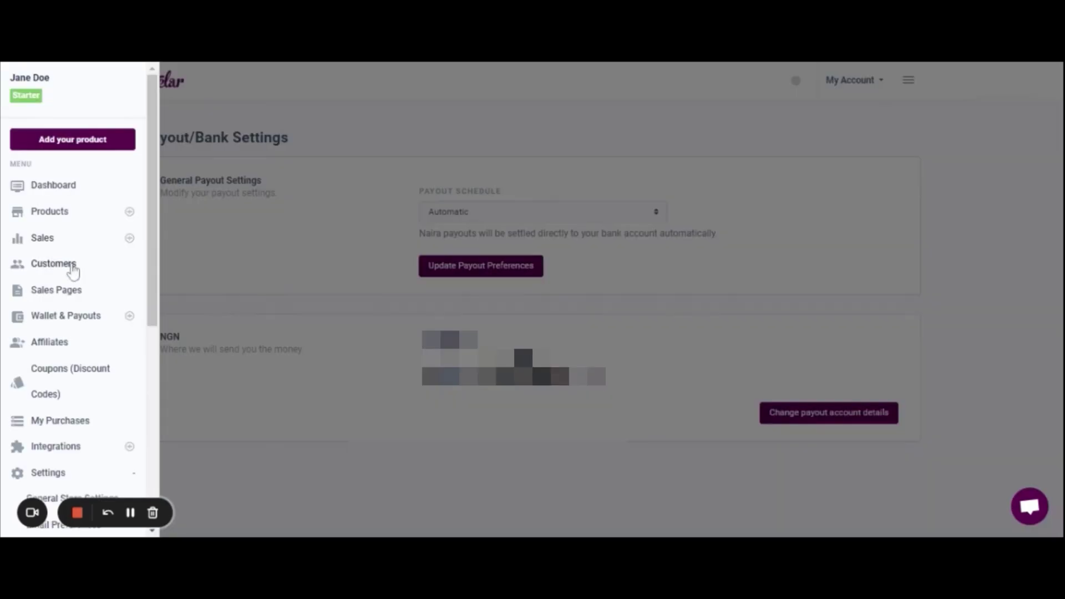
pyautogui.click(72, 267)
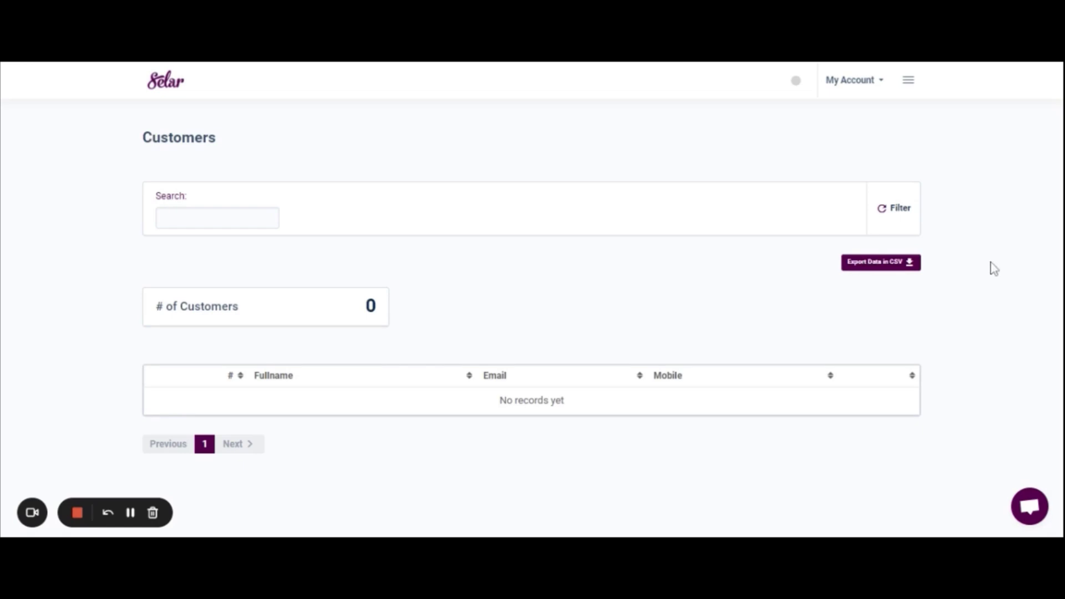
# Choose Add Product under the Products section of the sidebar
pyautogui.click(907, 82)
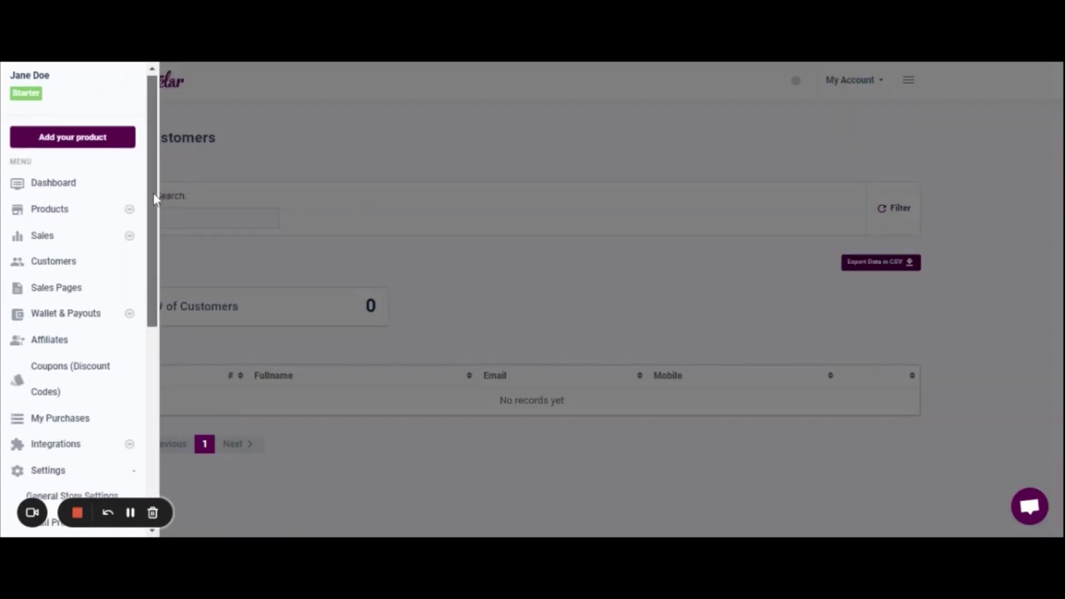
pyautogui.moveTo(154, 194); pyautogui.dragTo(159, 210)
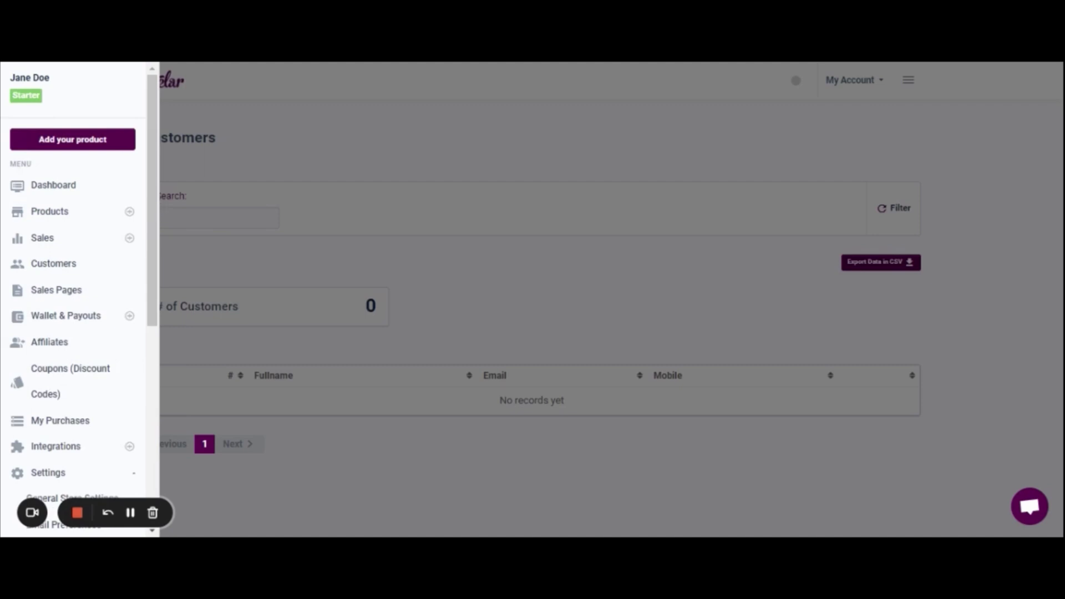
pyautogui.click(129, 213)
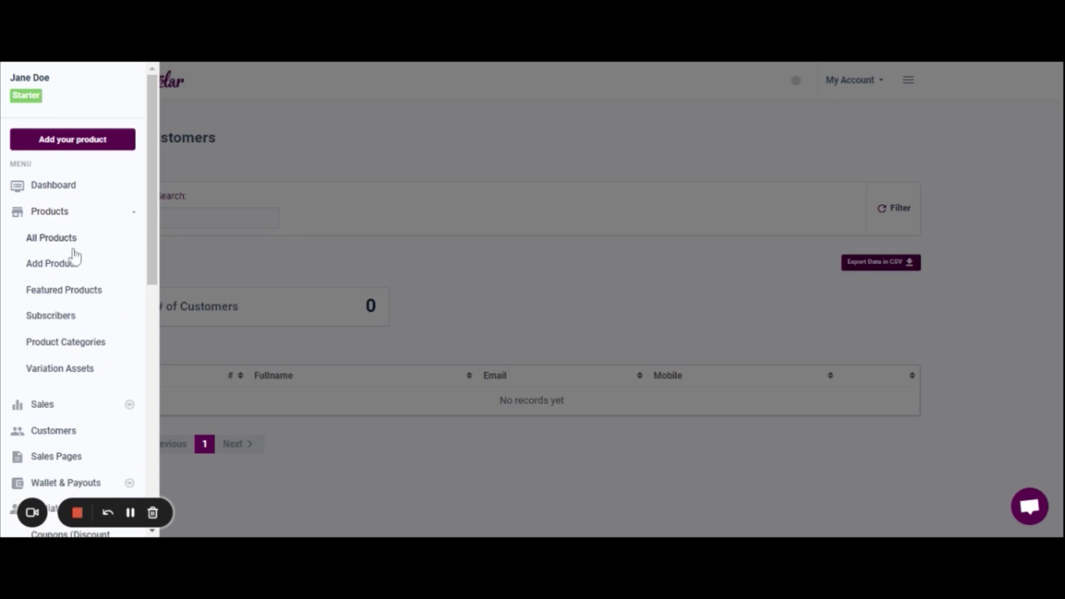
pyautogui.click(71, 268)
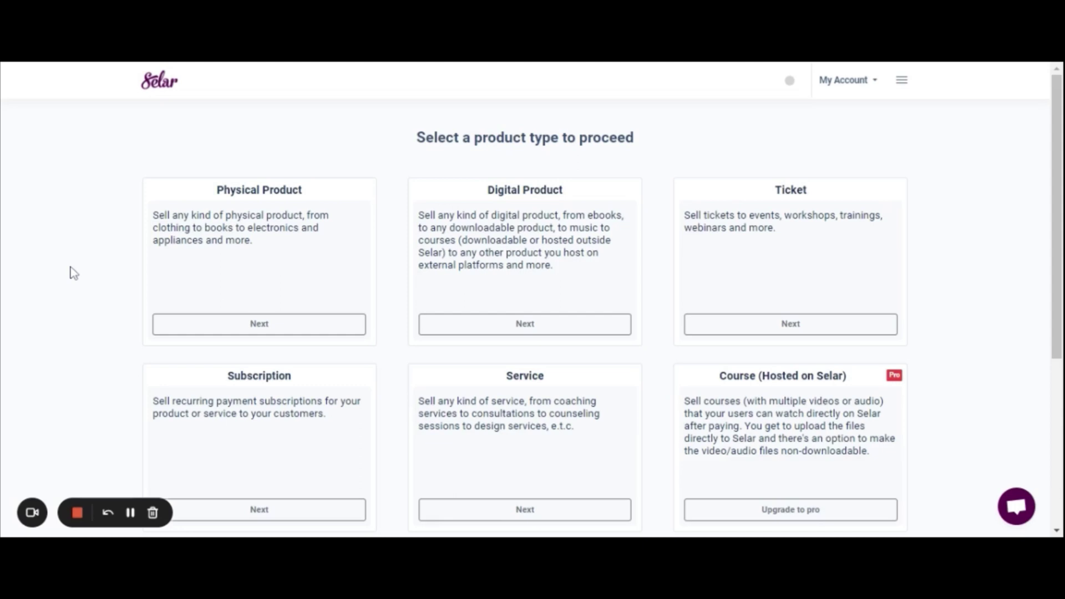
# Start a new Digital Product and name it 'How to use telegram course'
pyautogui.click(527, 333)
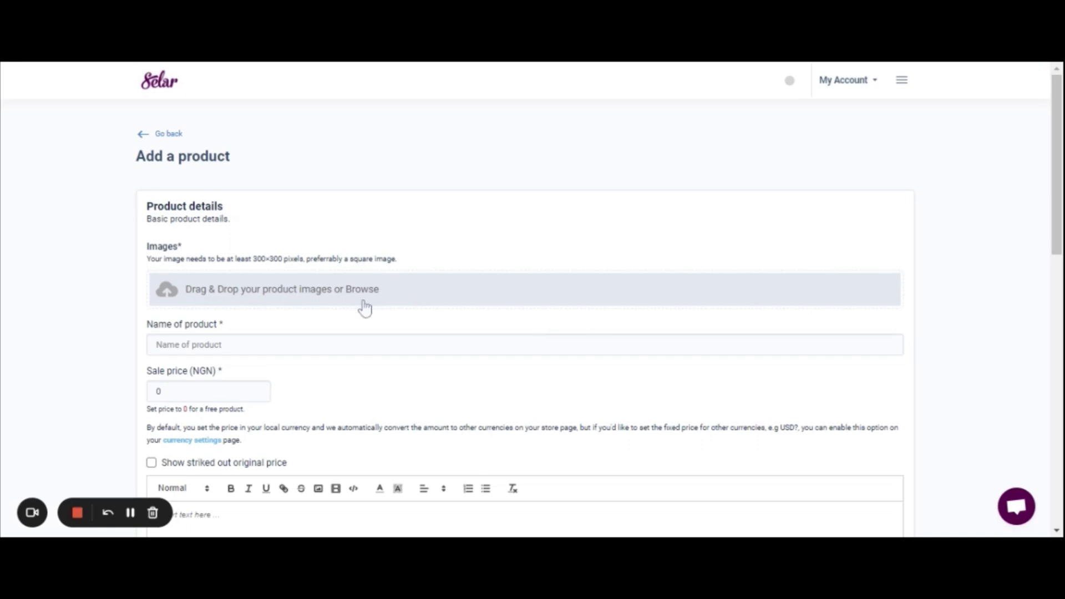
pyautogui.scroll(-2, 554, 277)
pyautogui.click(541, 209)
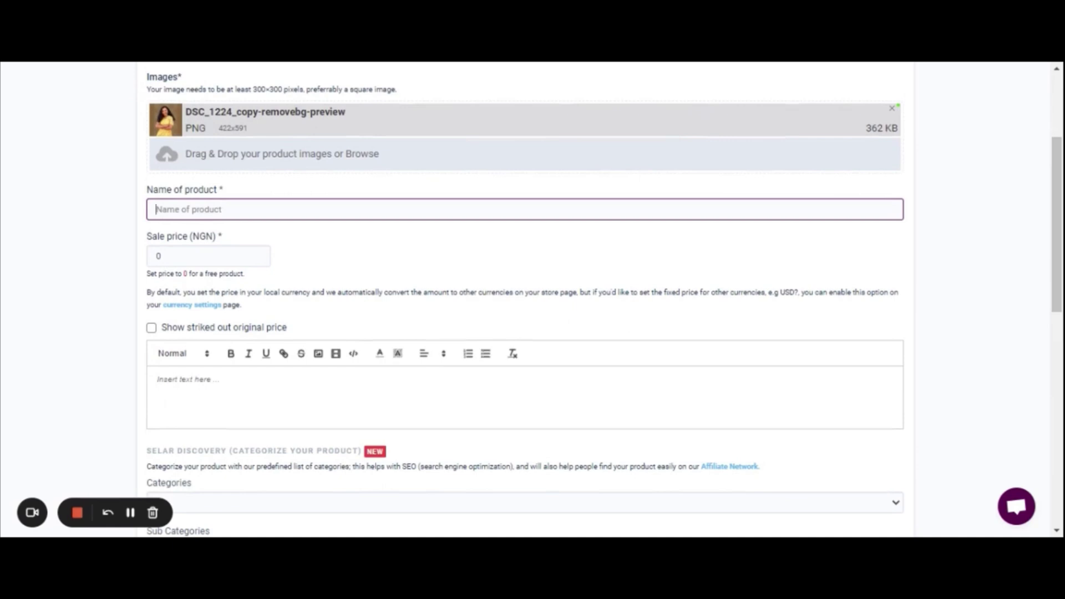
pyautogui.write('How to use telegram course')
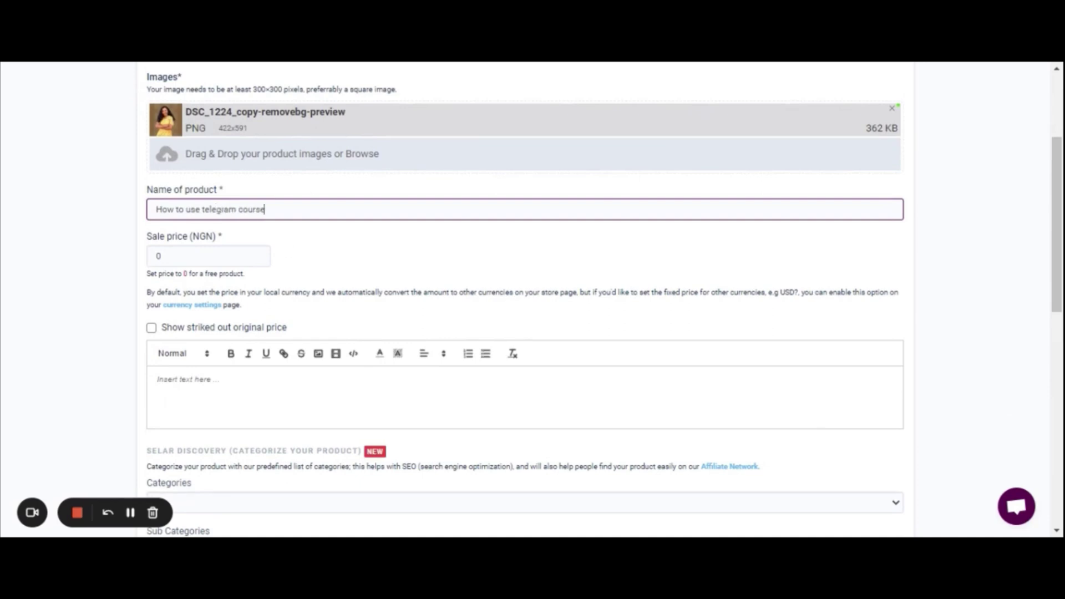
# Set the sale price to 10000 NGN with a struck-out original price of 15000
pyautogui.click(156, 255)
pyautogui.write('10000')
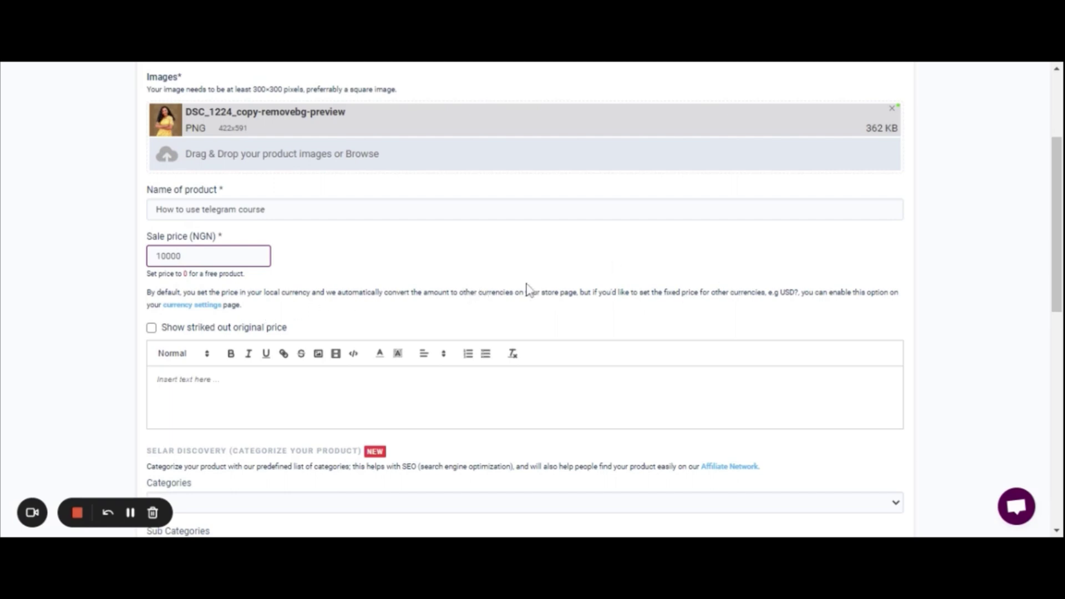
pyautogui.click(152, 328)
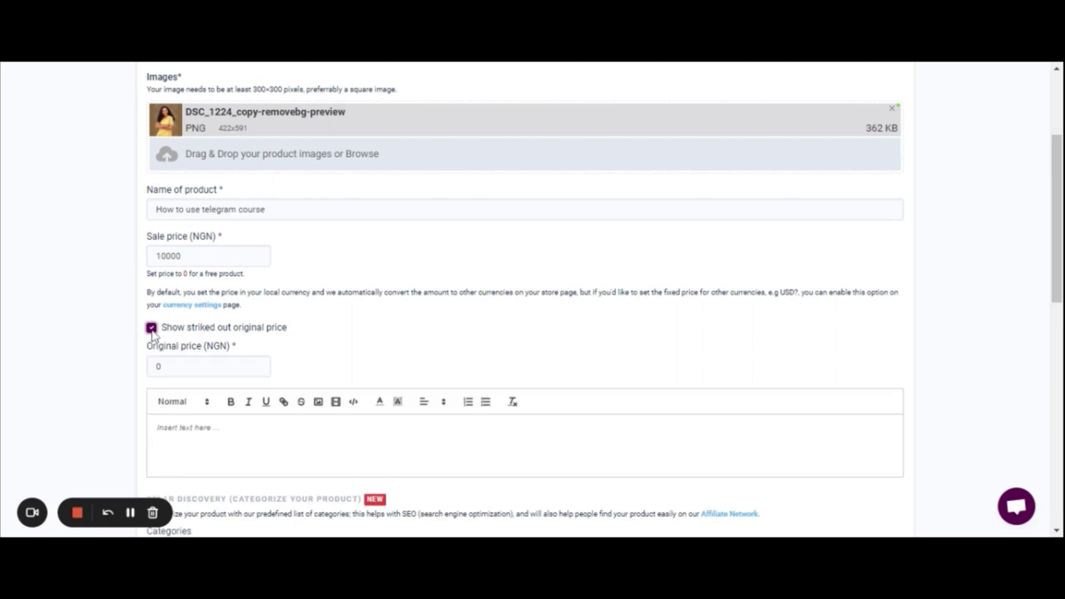
pyautogui.click(161, 367)
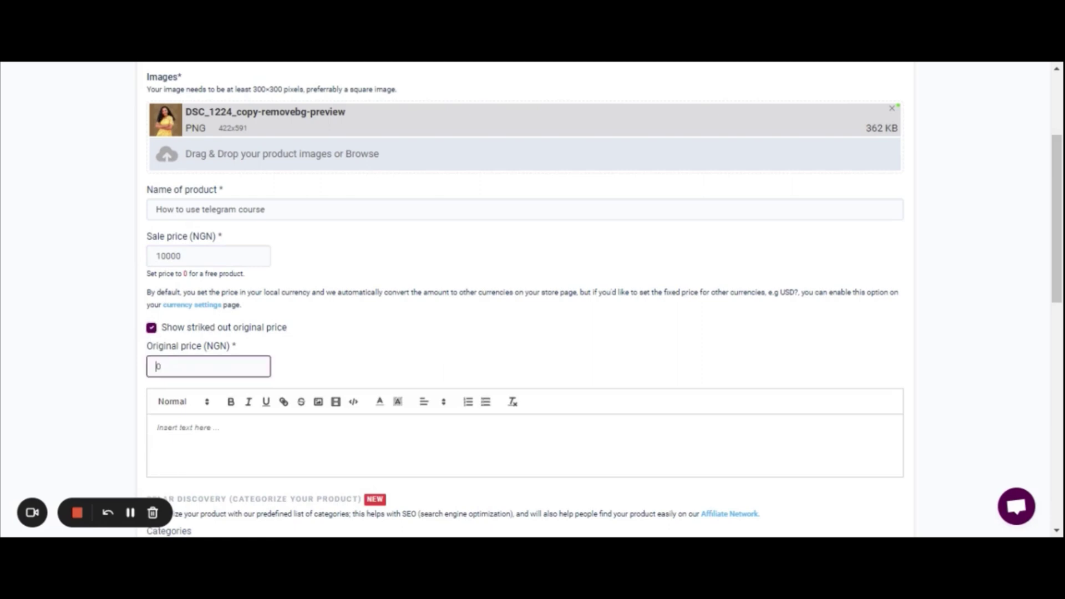
pyautogui.write('15000')
pyautogui.press('BackSpace')
# Enter the description 'This is a course on how to use telegram', correcting the typos
pyautogui.click(987, 307)
pyautogui.scroll(-3, 986, 306)
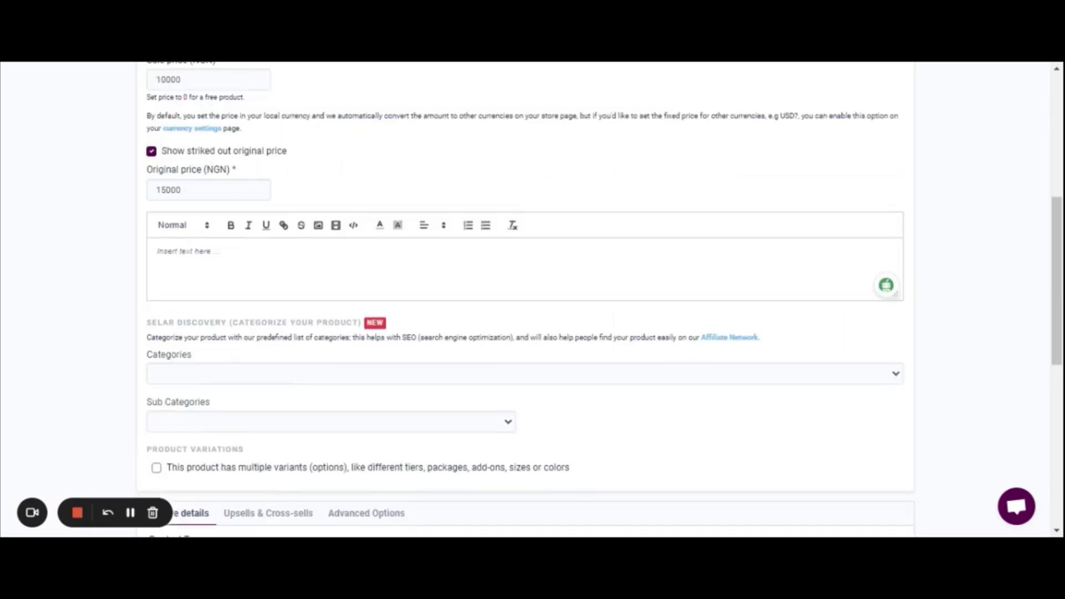
pyautogui.write('This is a course on how to us etelegram')
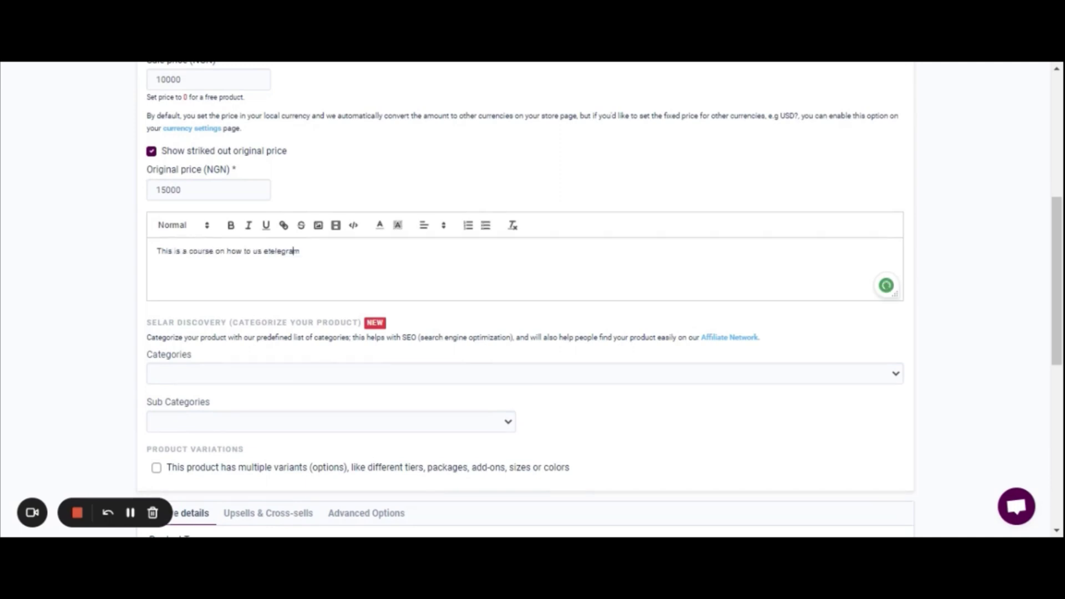
pyautogui.click(264, 251)
pyautogui.write('e')
pyautogui.press('Left')
pyautogui.press('Left')
pyautogui.press('BackSpace')
# Set category Business and sub-category Content Creation, leaving multiple variants off
pyautogui.scroll(-2, 583, 252)
pyautogui.click(582, 252)
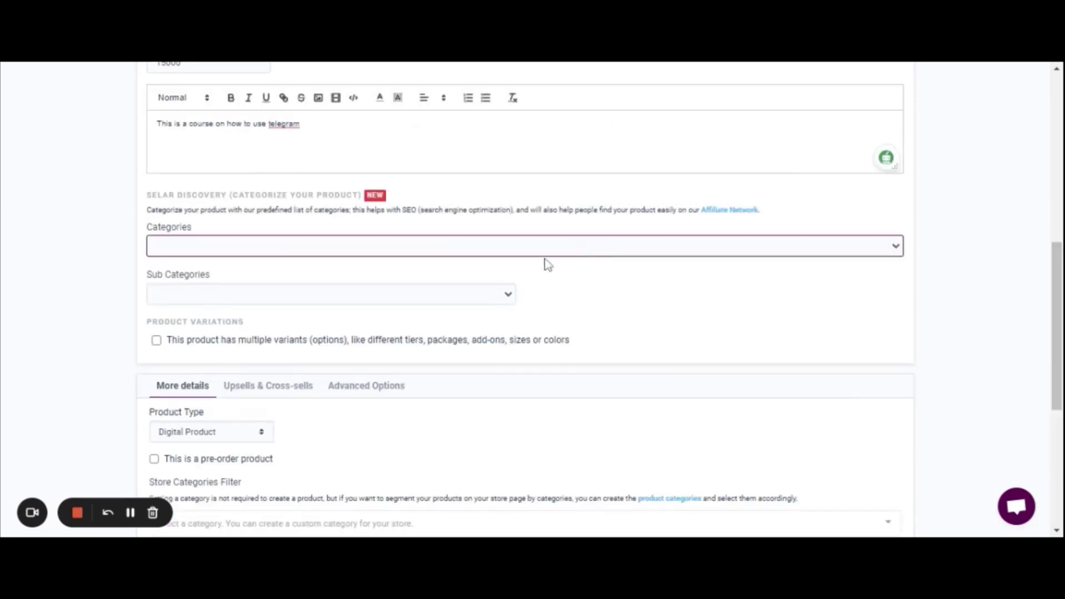
pyautogui.click(324, 310)
pyautogui.click(351, 294)
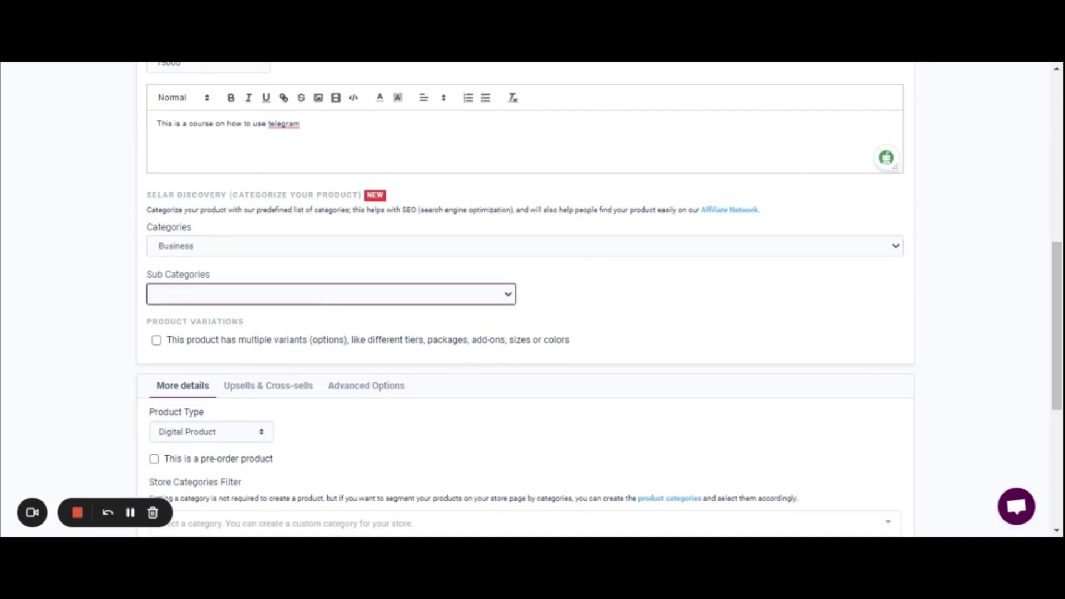
pyautogui.click(493, 348)
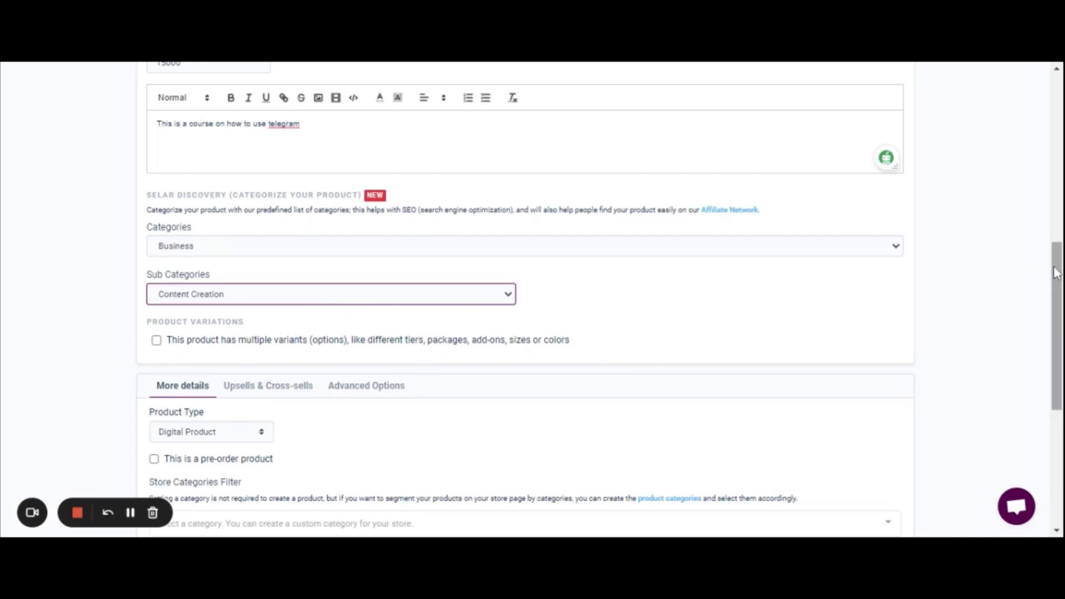
pyautogui.moveTo(1056, 272); pyautogui.dragTo(1056, 322)
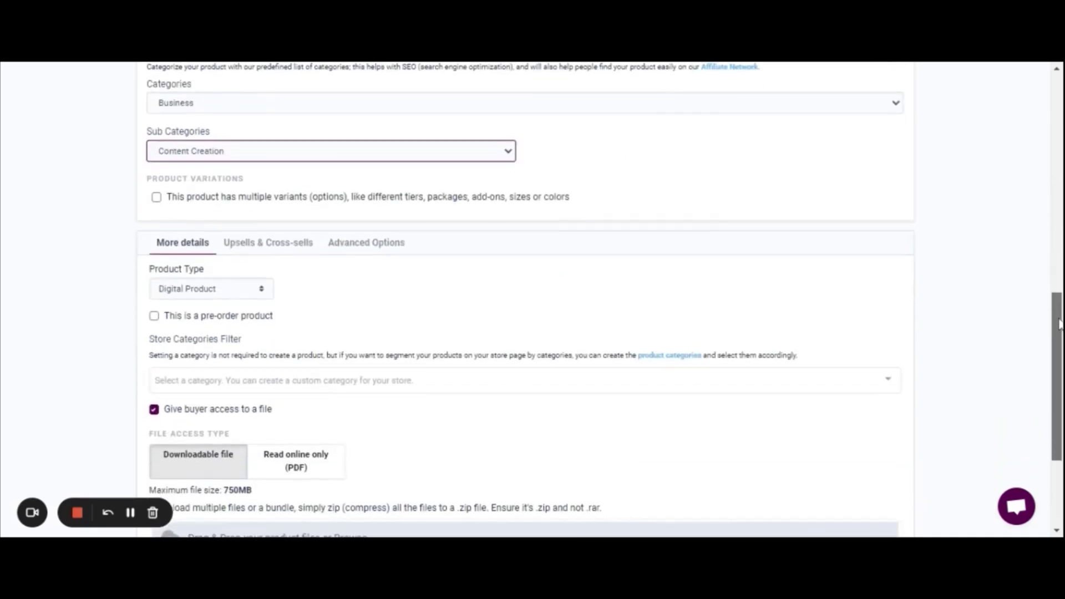
pyautogui.click(157, 201)
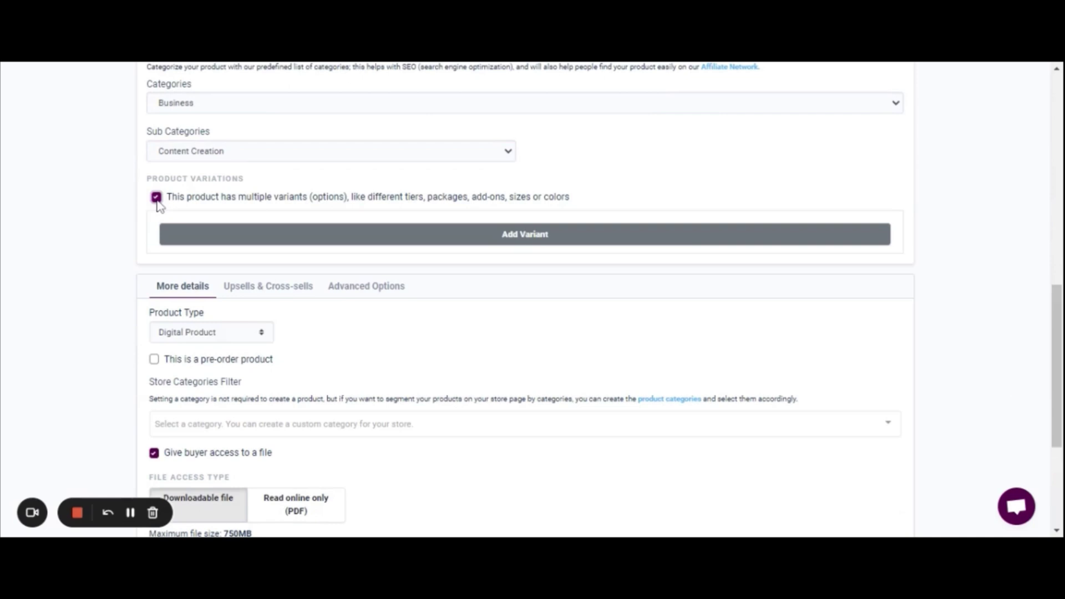
pyautogui.click(157, 200)
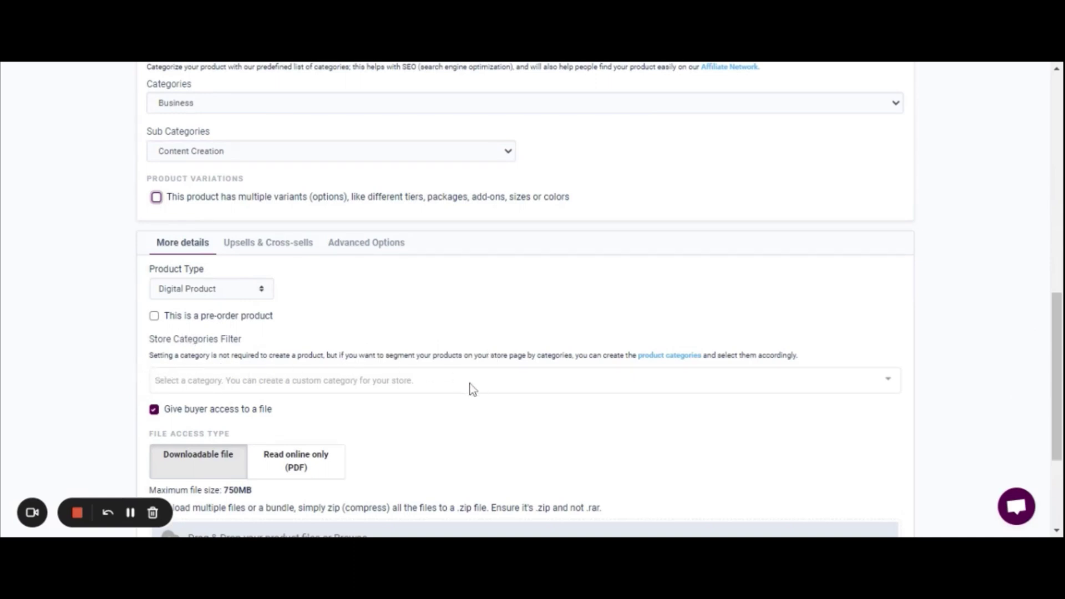
pyautogui.click(435, 374)
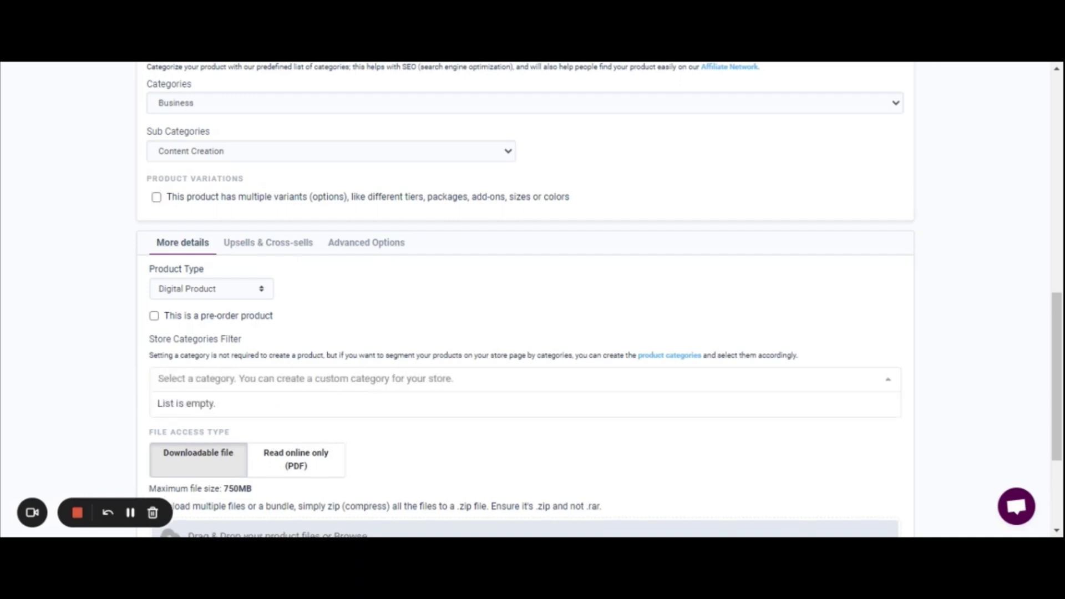
pyautogui.click(285, 244)
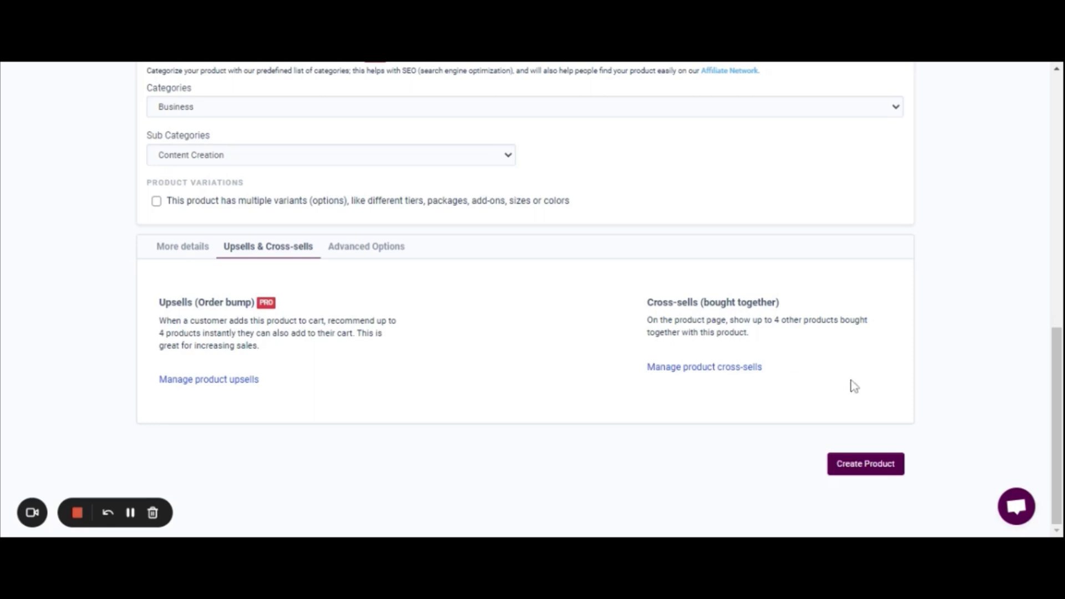
pyautogui.click(367, 248)
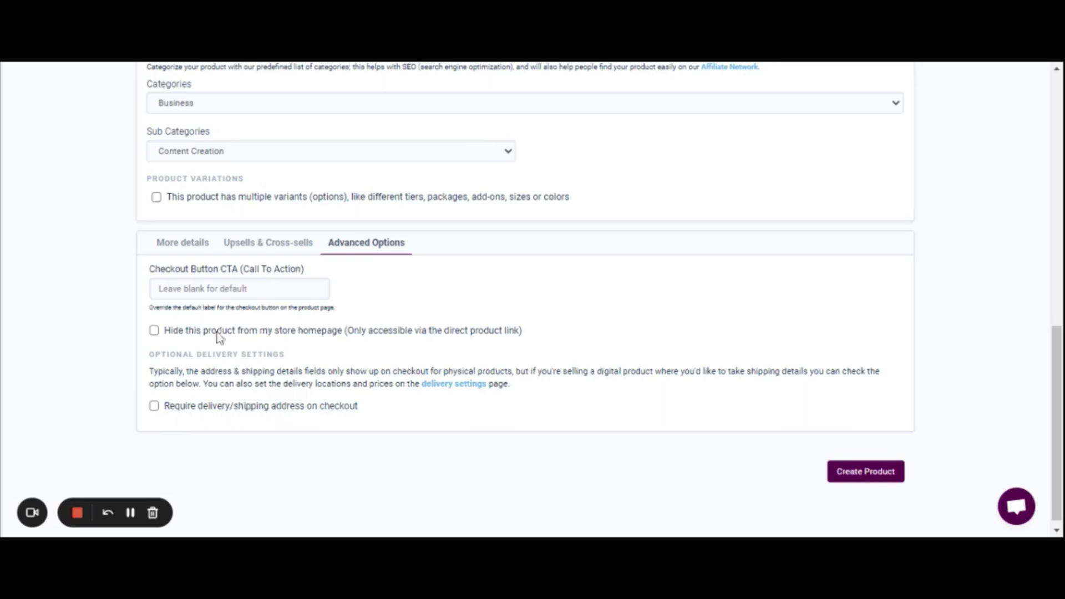
pyautogui.click(185, 250)
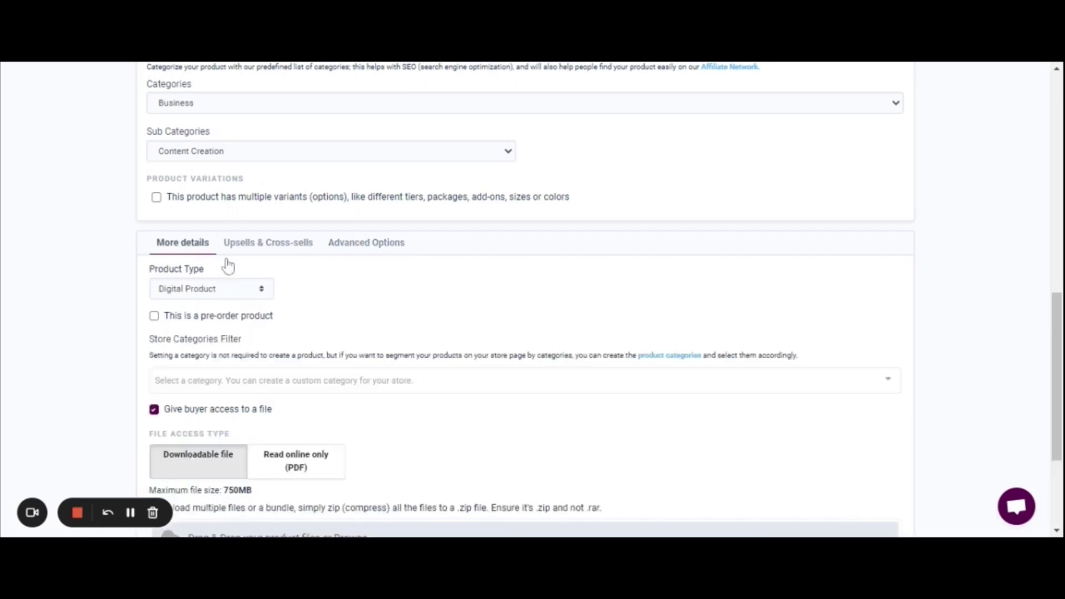
# Attach the 24 KB DOCX 'HOW DO I KNOW FOR SURE THAT I'M SAVED' as the download
pyautogui.moveTo(1056, 326); pyautogui.dragTo(1057, 383)
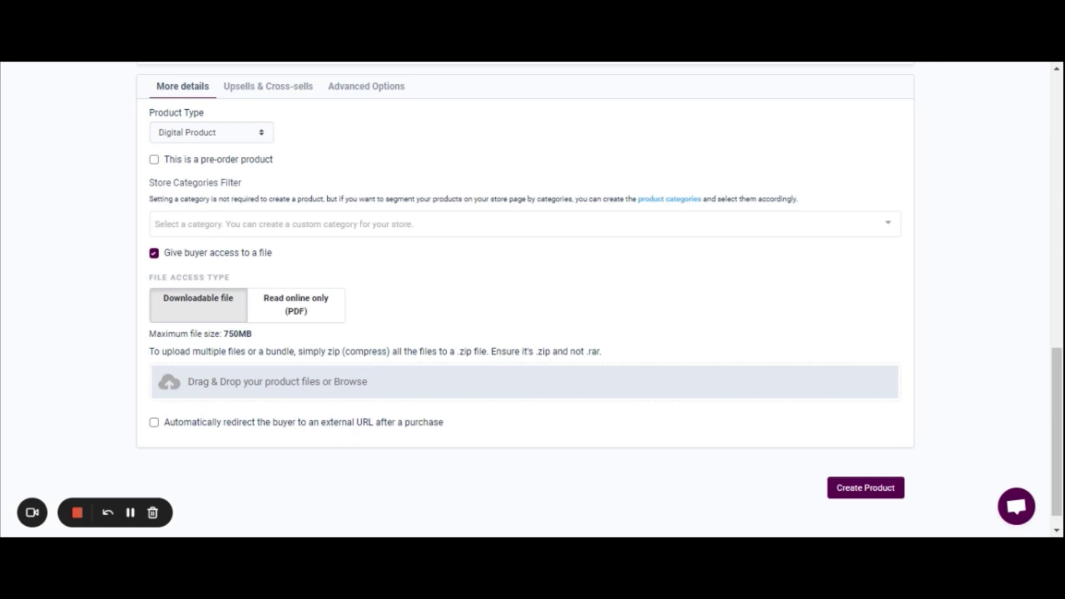
pyautogui.scroll(1, 532, 289)
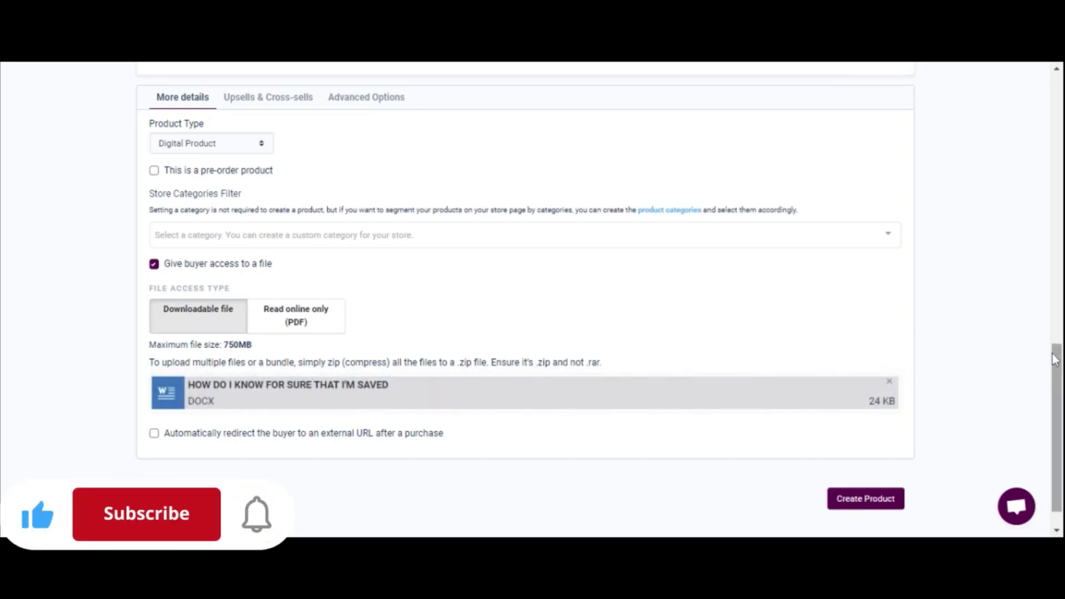
# Redirect buyers to the pasted Telegram invite link after purchase and create the product
pyautogui.click(154, 434)
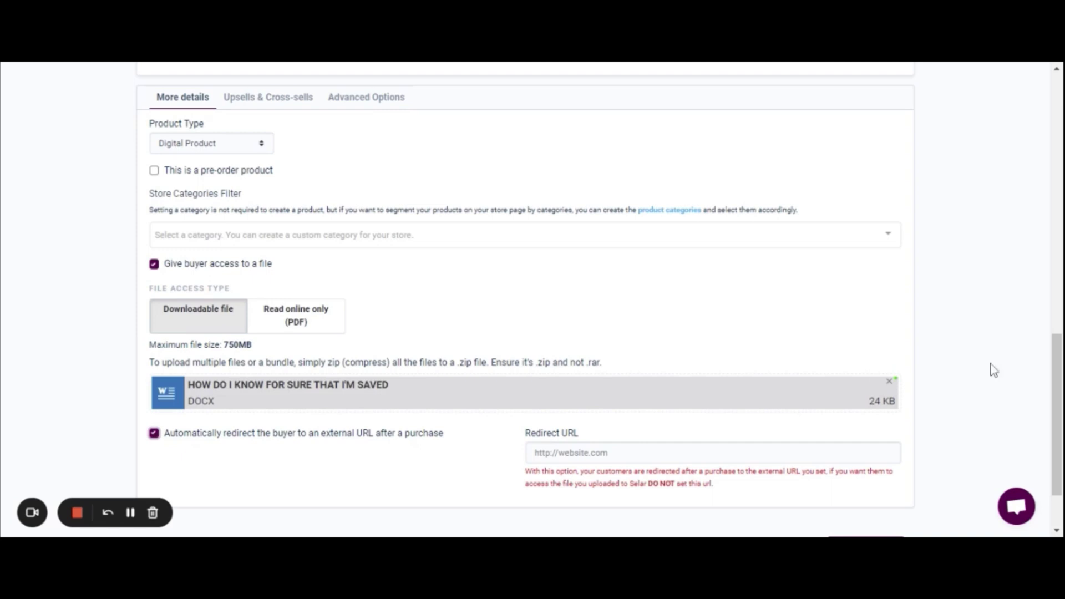
pyautogui.moveTo(1056, 366); pyautogui.dragTo(1059, 409)
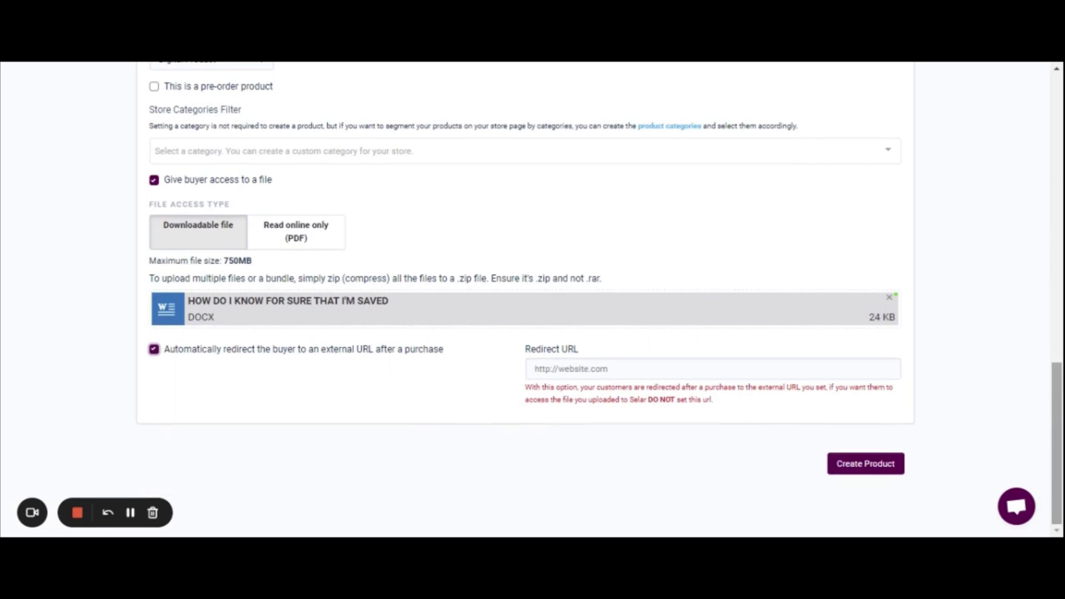
pyautogui.click(818, 370)
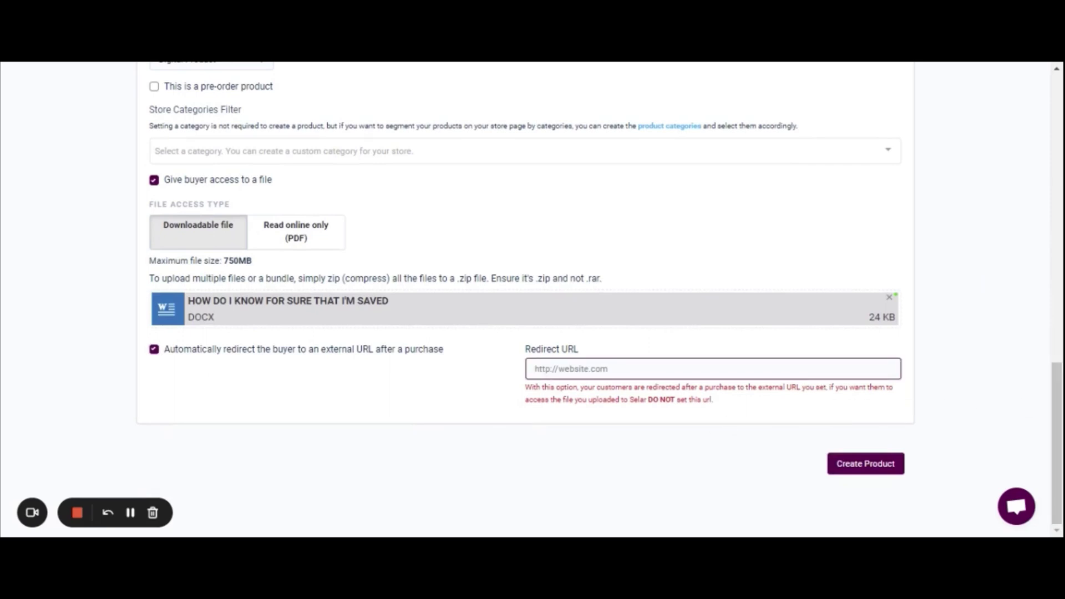
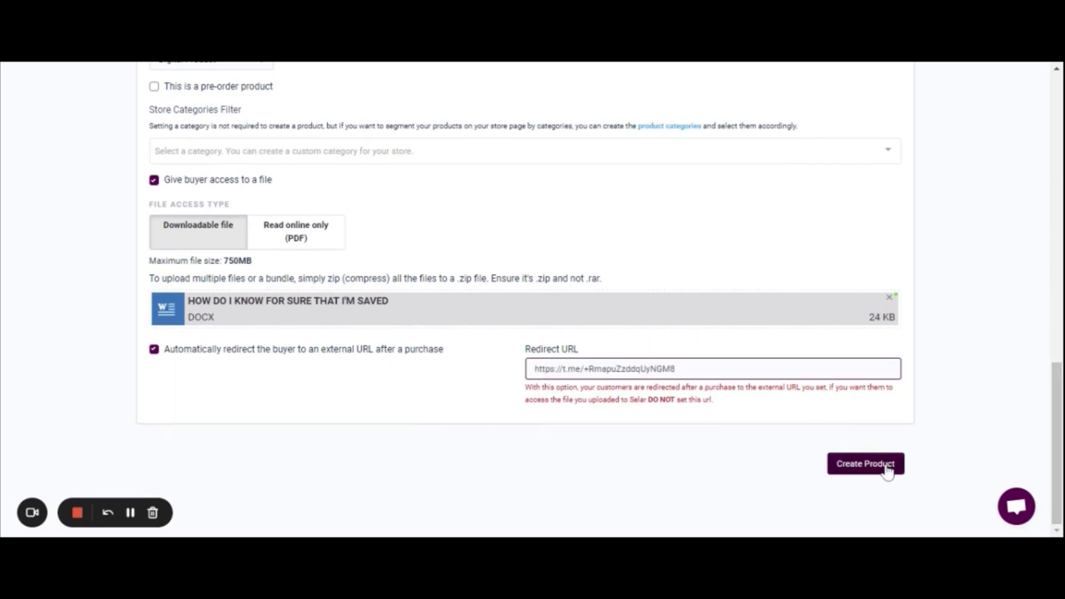
pyautogui.click(887, 469)
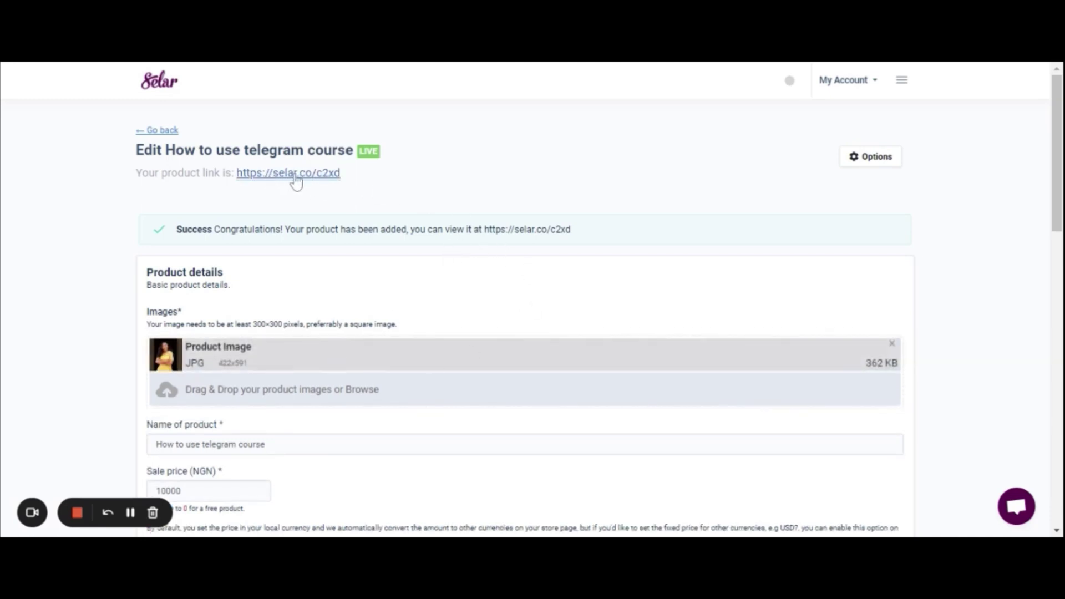
# On the live store page, add the course to the cart and proceed to the ₦10,000 checkout
pyautogui.click(294, 175)
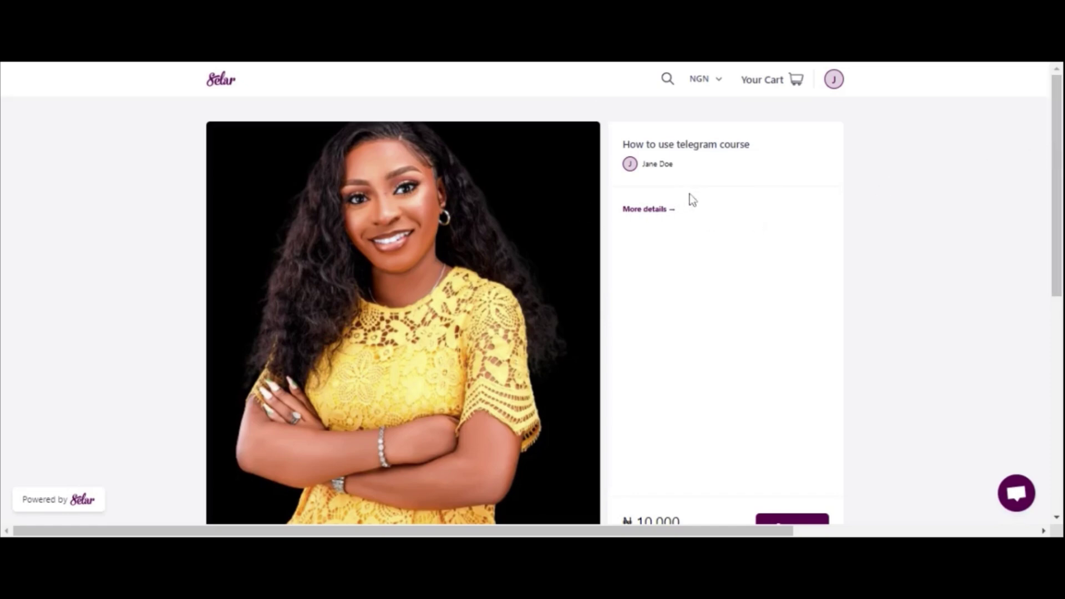
pyautogui.moveTo(1056, 195); pyautogui.dragTo(1034, 243)
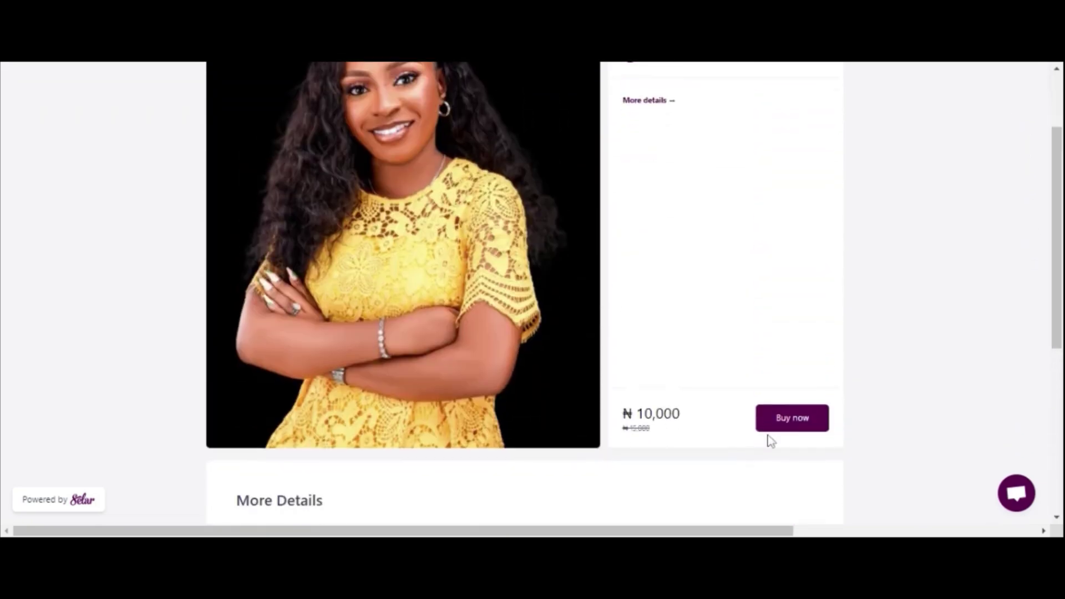
pyautogui.click(790, 428)
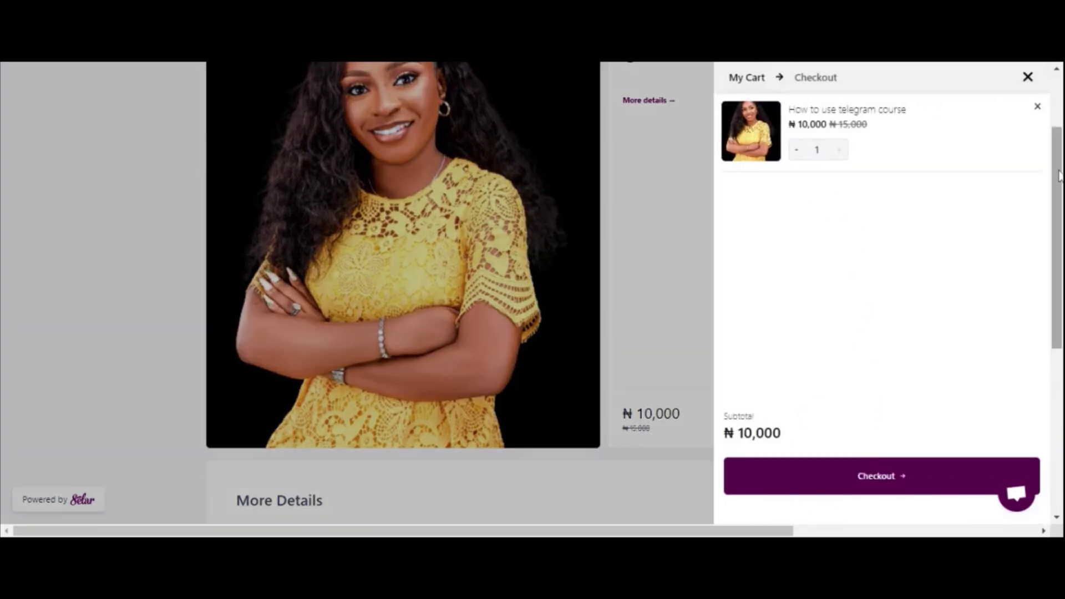
pyautogui.scroll(-3, 403, 255)
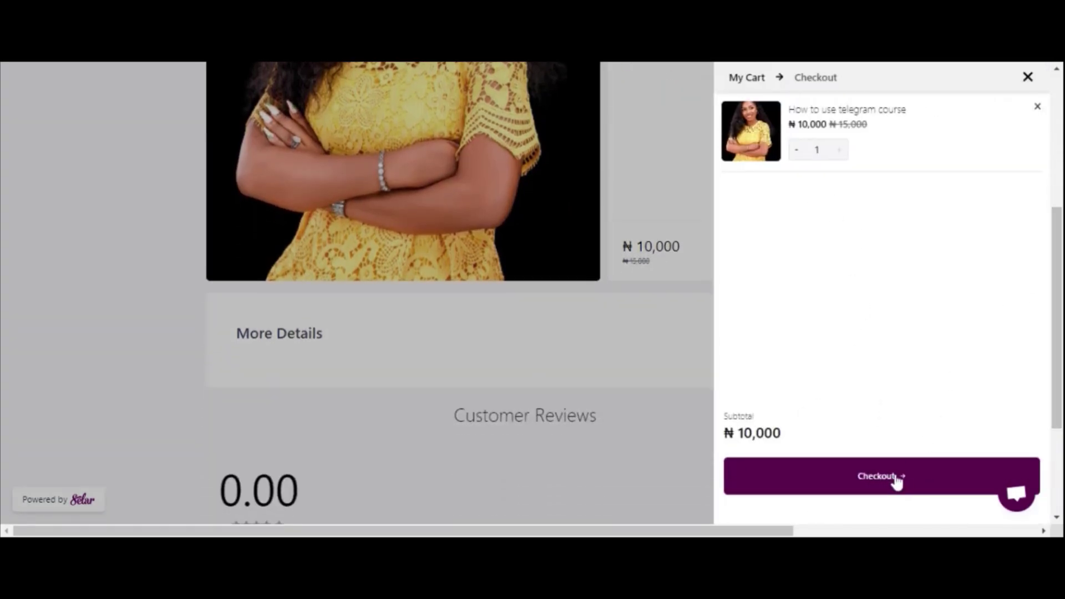
pyautogui.click(897, 478)
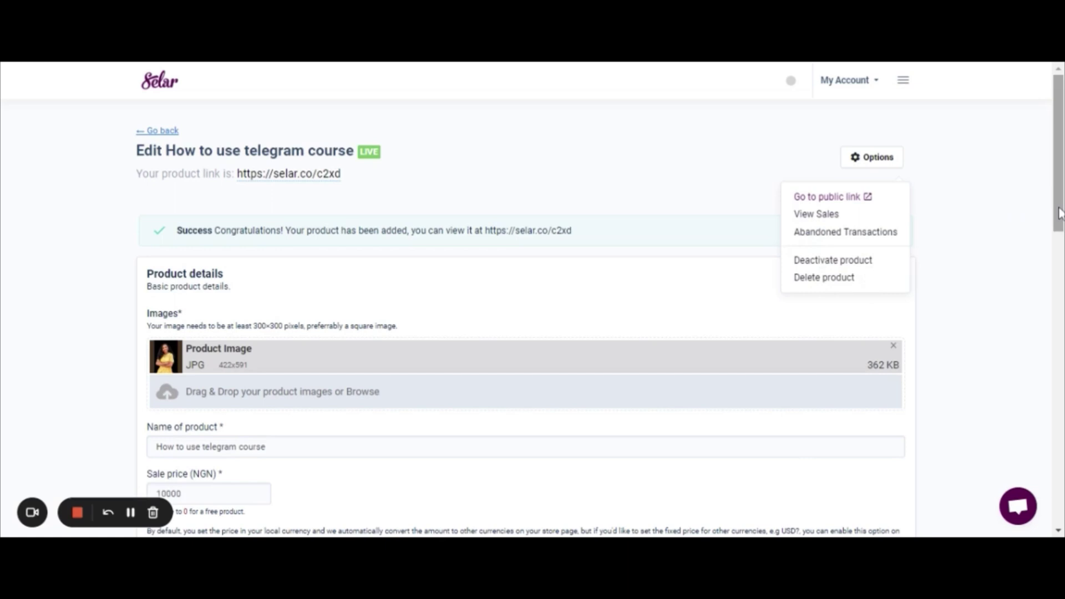
# Replace the custom link ending c2xd with telegramcourse and confirm it
pyautogui.moveTo(1060, 213); pyautogui.dragTo(1059, 426)
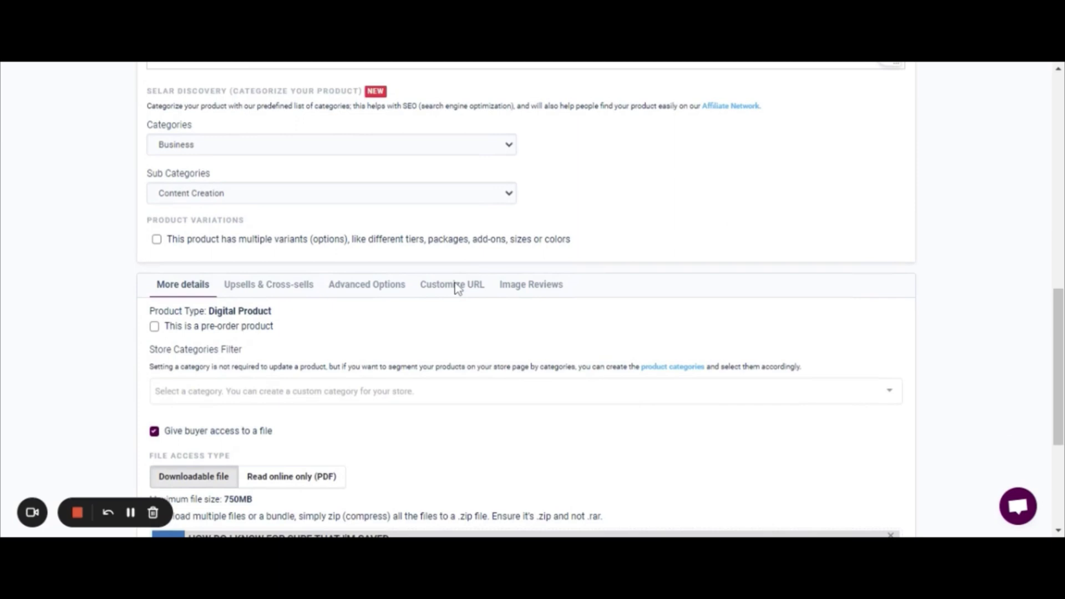
pyautogui.click(456, 287)
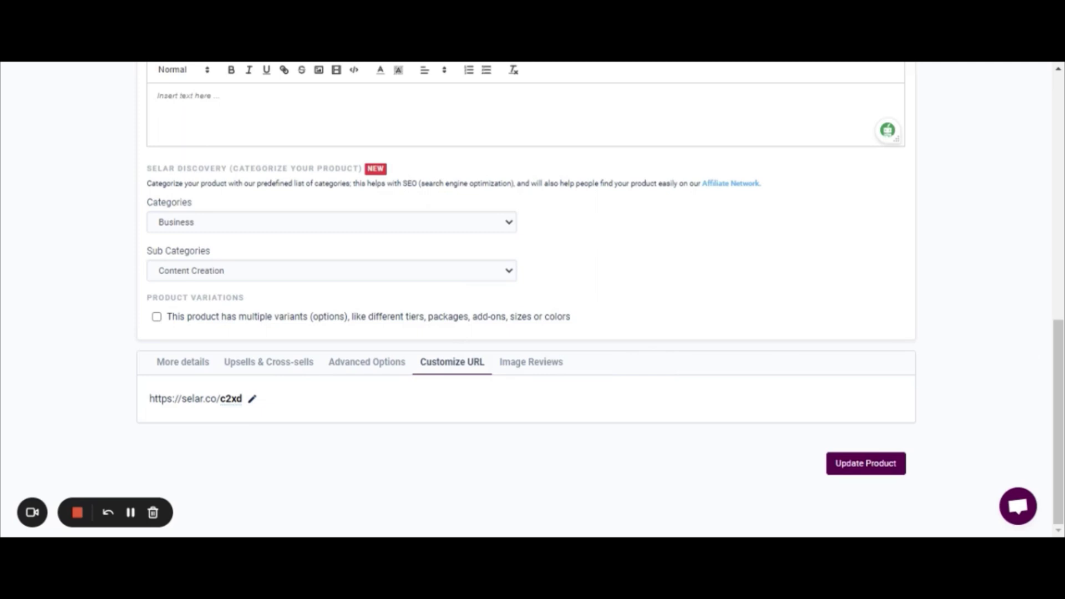
pyautogui.click(253, 398)
pyautogui.press('BackSpace')
pyautogui.press('BackSpace')
pyautogui.press('BackSpace')
pyautogui.press('BackSpace')
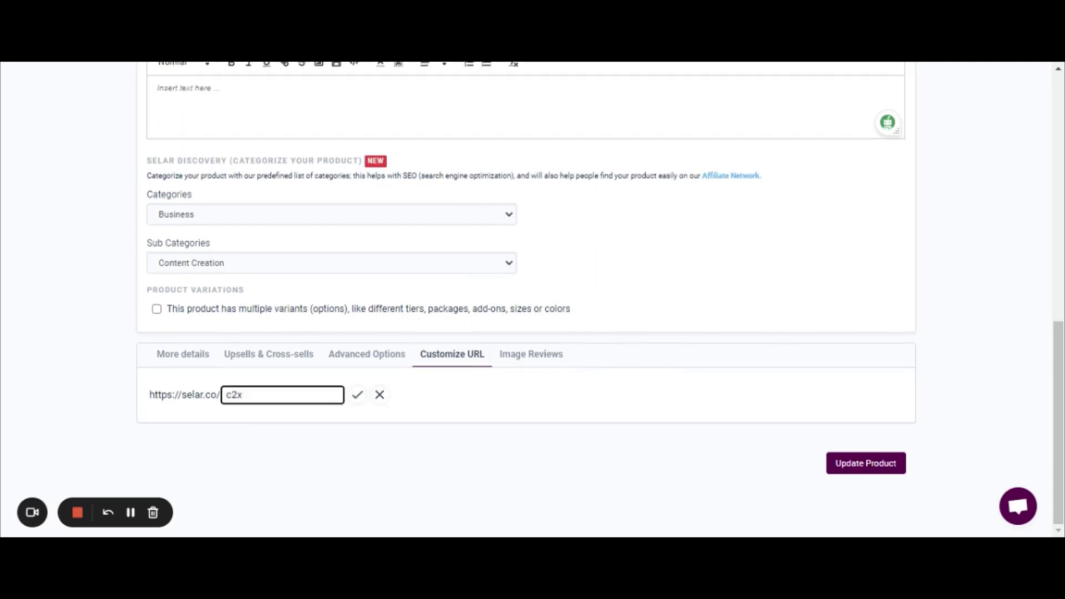
pyautogui.write('telegramcourse')
pyautogui.click(358, 396)
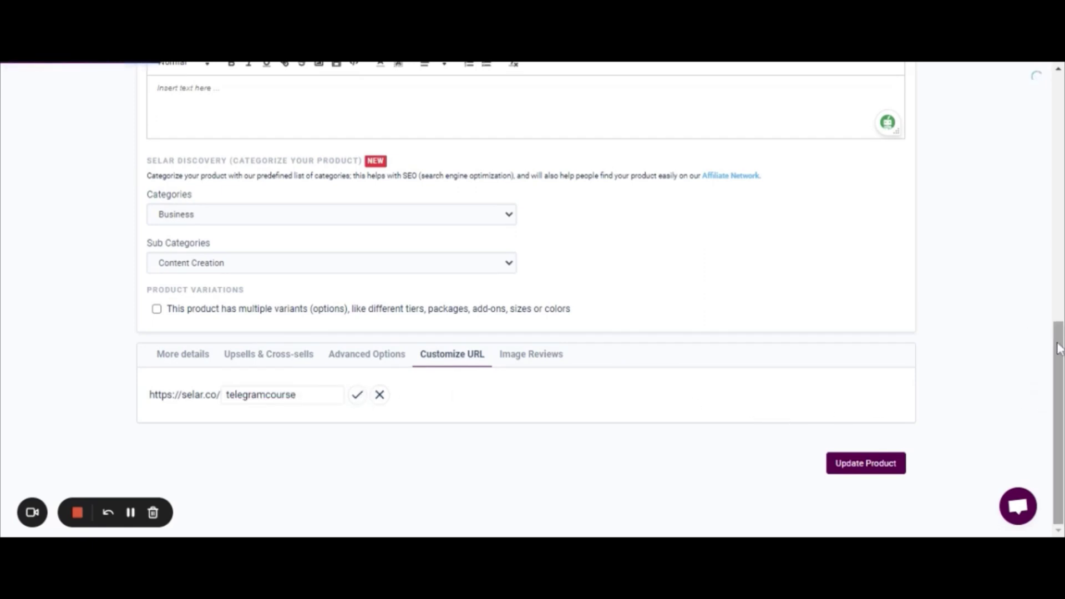
pyautogui.moveTo(1058, 347)
pyautogui.mouseDown()
pyautogui.moveTo(1048, 134)
pyautogui.moveTo(1061, 281)
pyautogui.mouseUp()
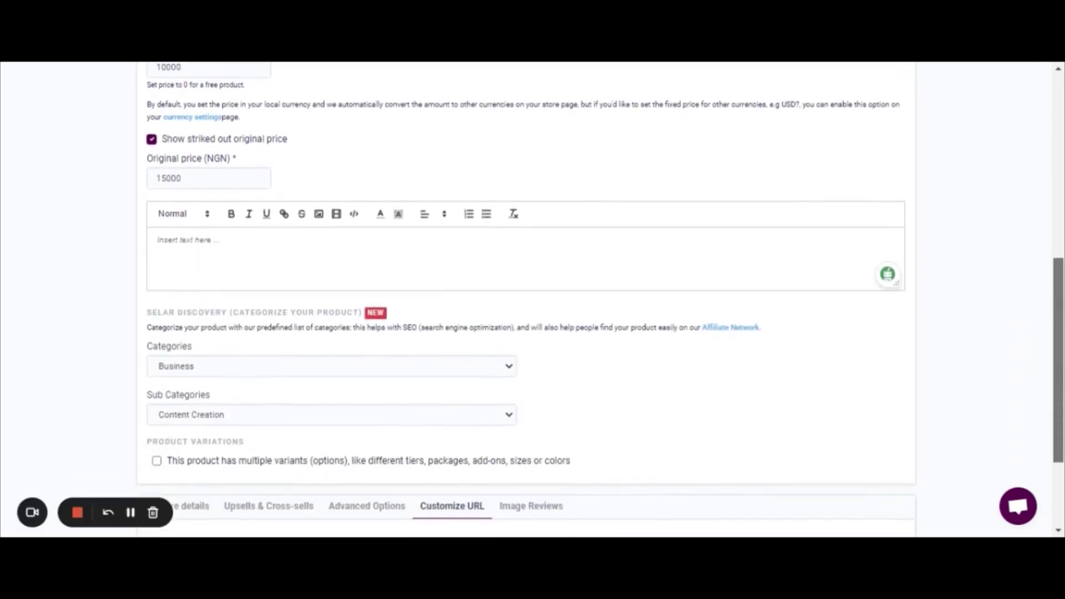
pyautogui.scroll(5, 527, 300)
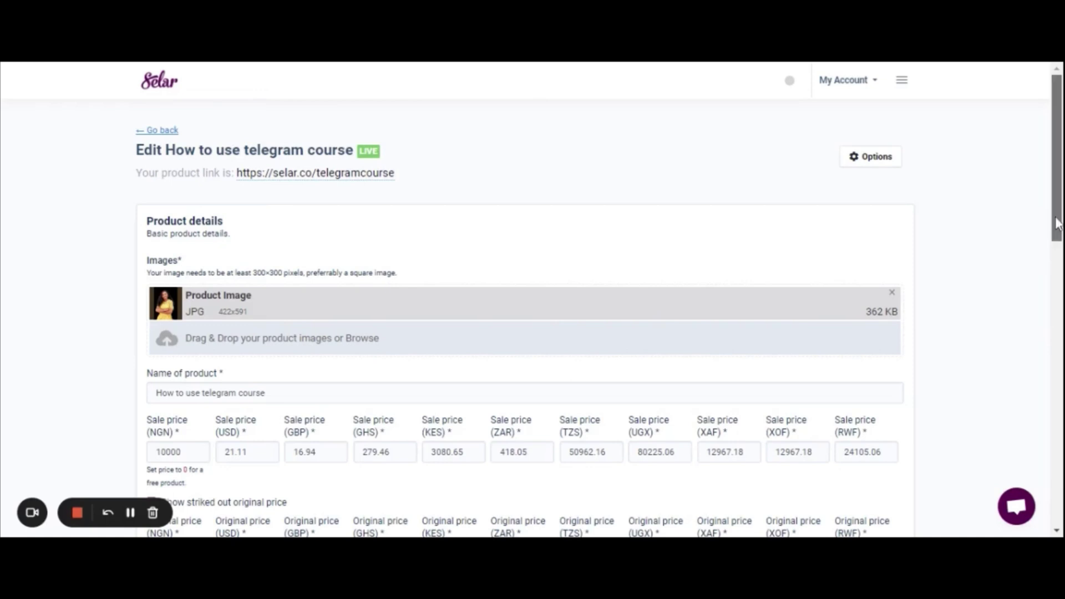
pyautogui.scroll(-1, 1056, 238)
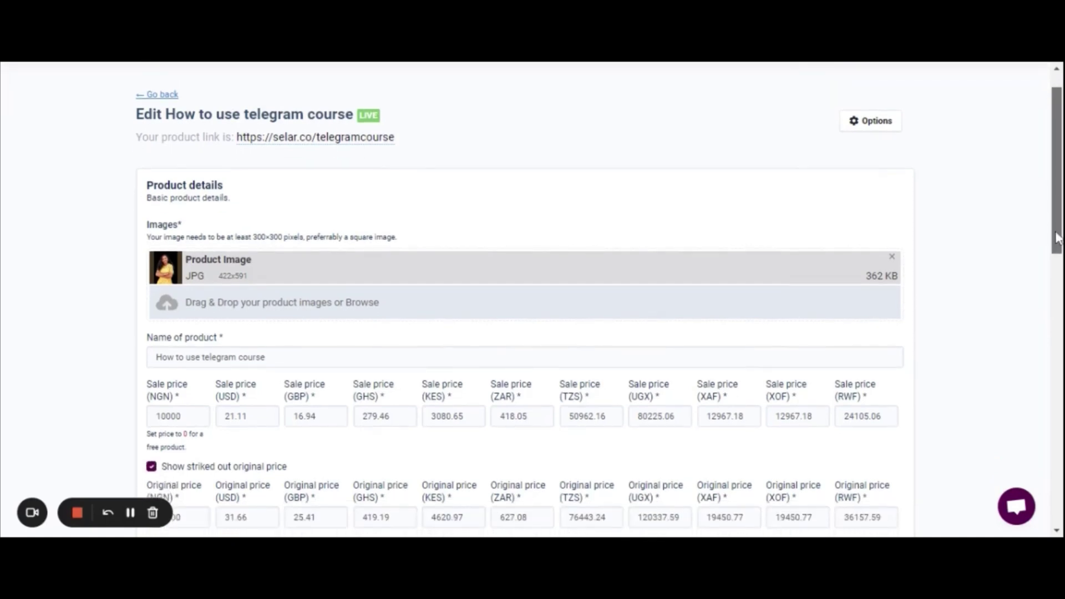
pyautogui.moveTo(1056, 239); pyautogui.dragTo(1058, 247)
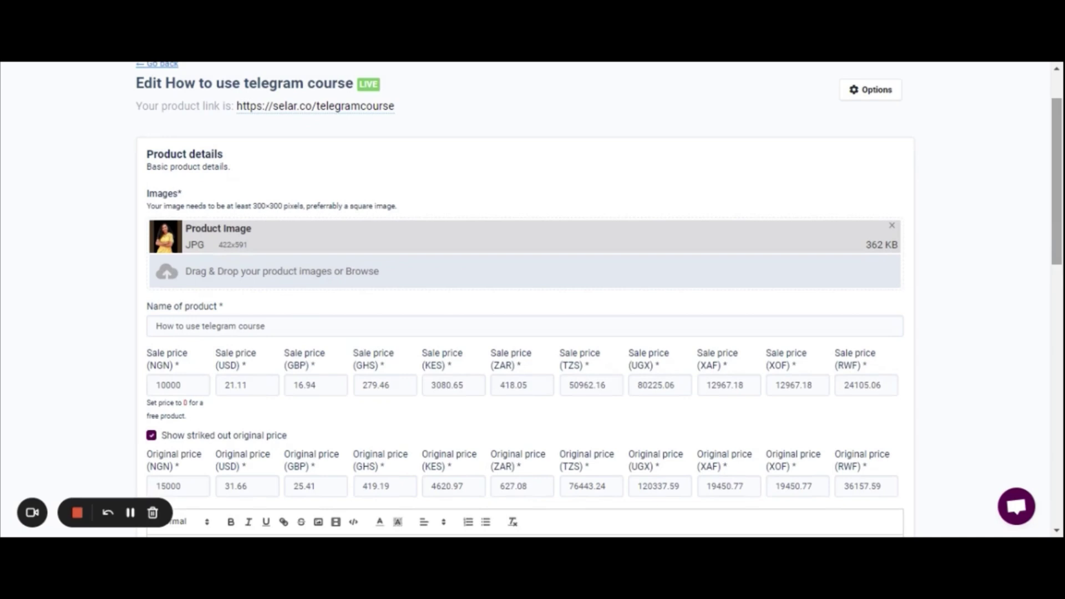
pyautogui.moveTo(1057, 248); pyautogui.dragTo(1058, 246)
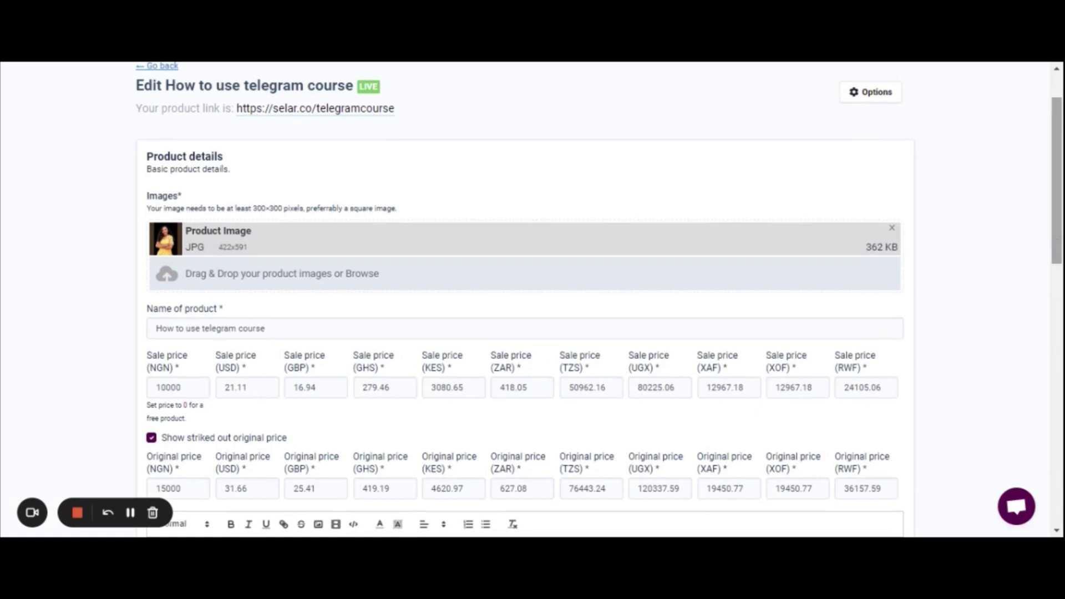
pyautogui.moveTo(1058, 246); pyautogui.dragTo(991, 280)
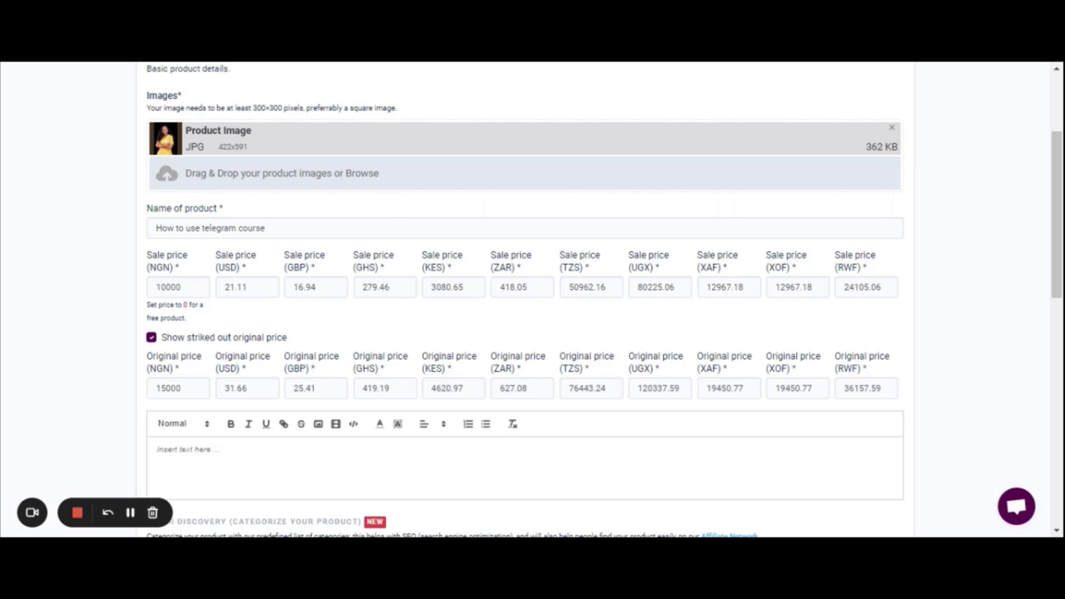
pyautogui.scroll(-15, 976, 299)
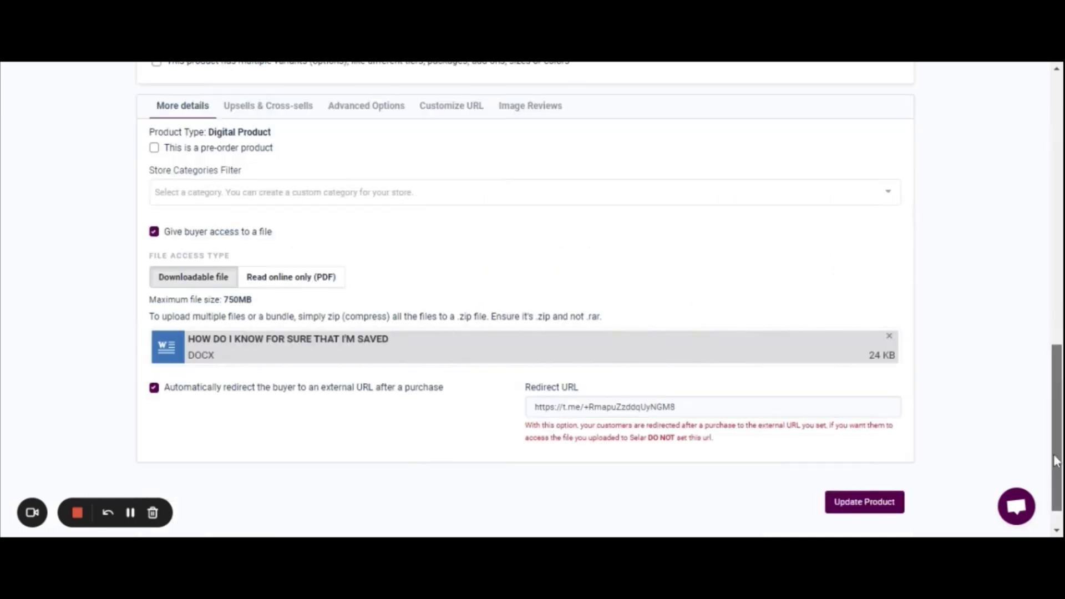
pyautogui.click(875, 505)
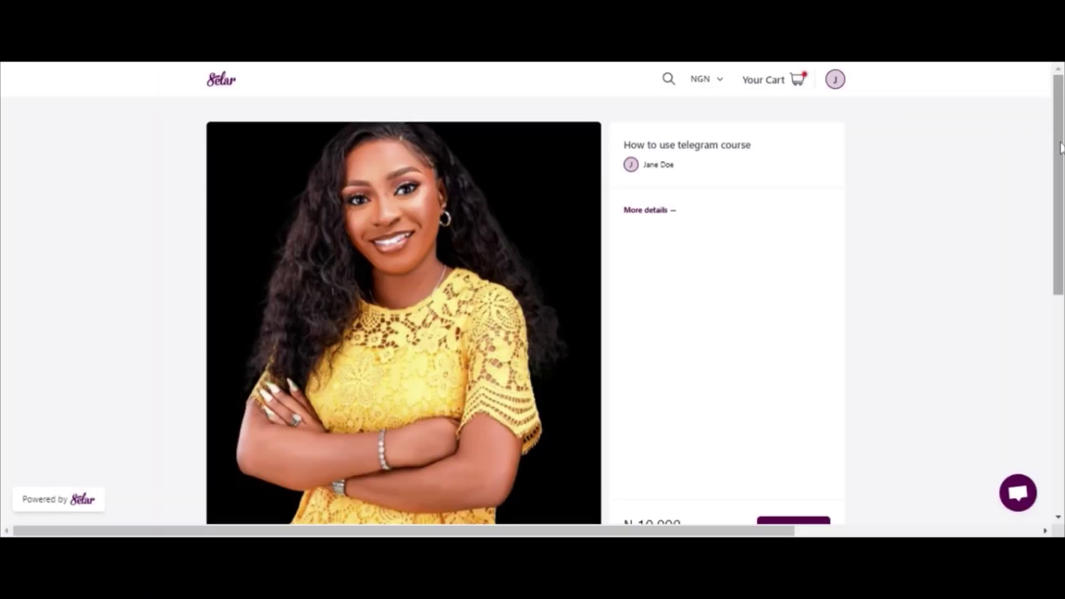
# Add the ₦10,000 telegram course to the cart from its store page
pyautogui.moveTo(1060, 148); pyautogui.dragTo(1052, 227)
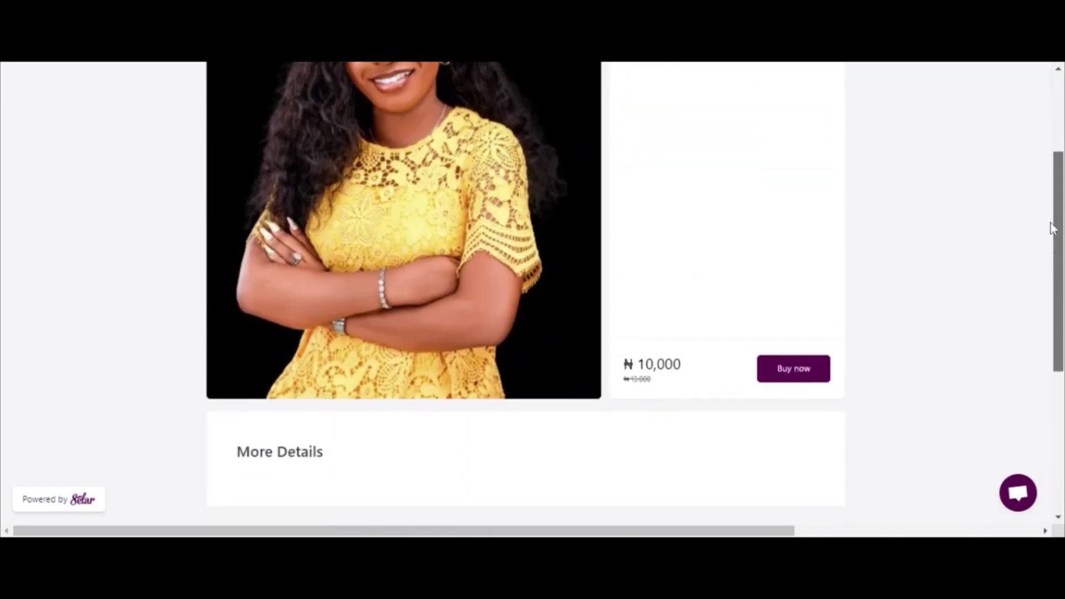
pyautogui.click(795, 375)
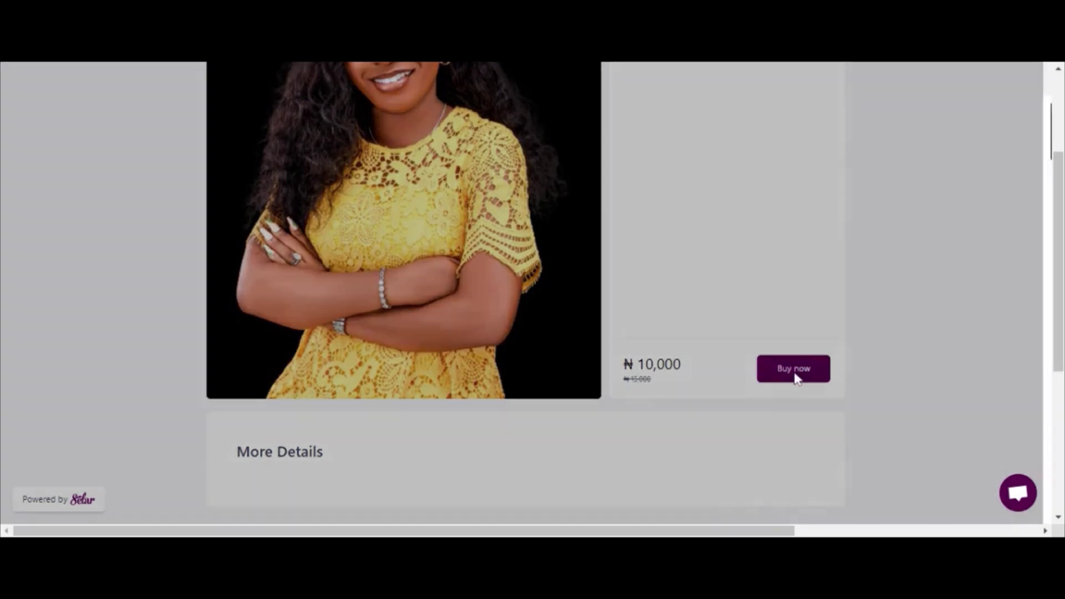